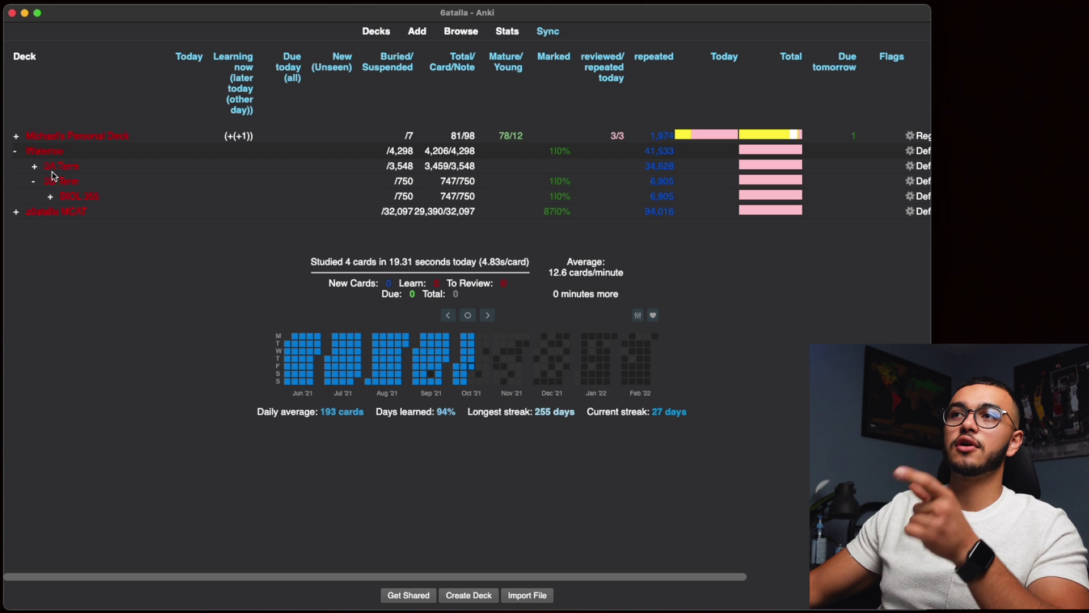
Start a blank Cloze - Main note for the Waterloo deck with Question & Answer set sticky
left_click(418, 32)
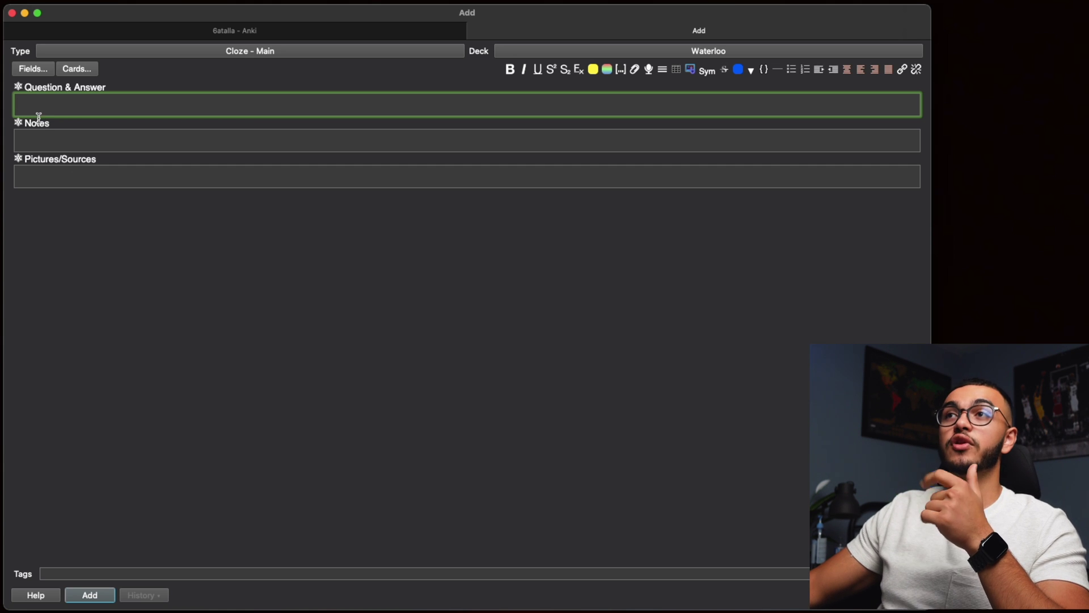
left_click(18, 89)
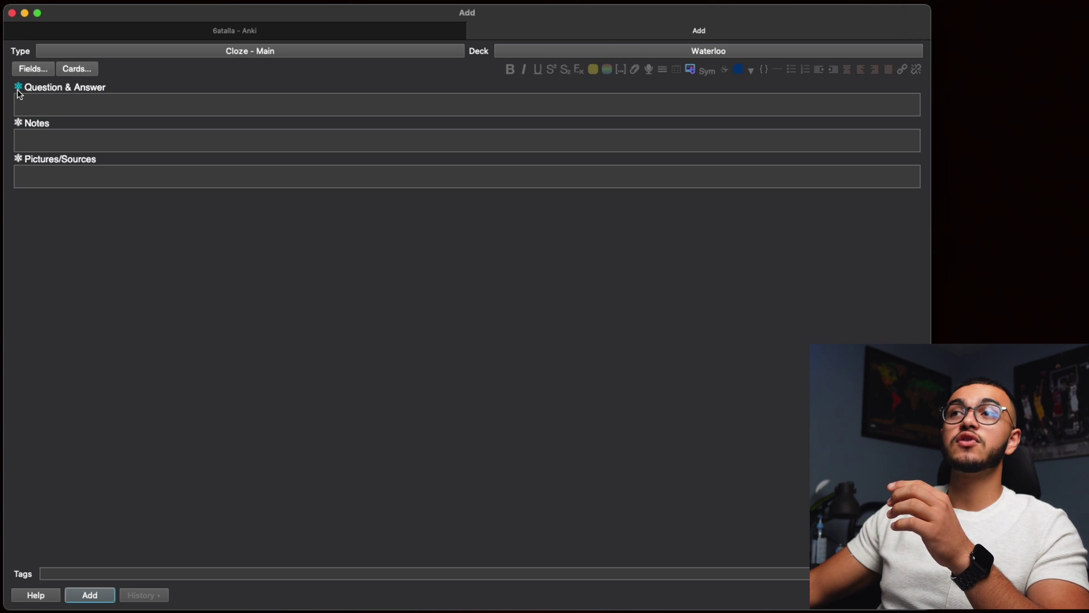
left_click(36, 105)
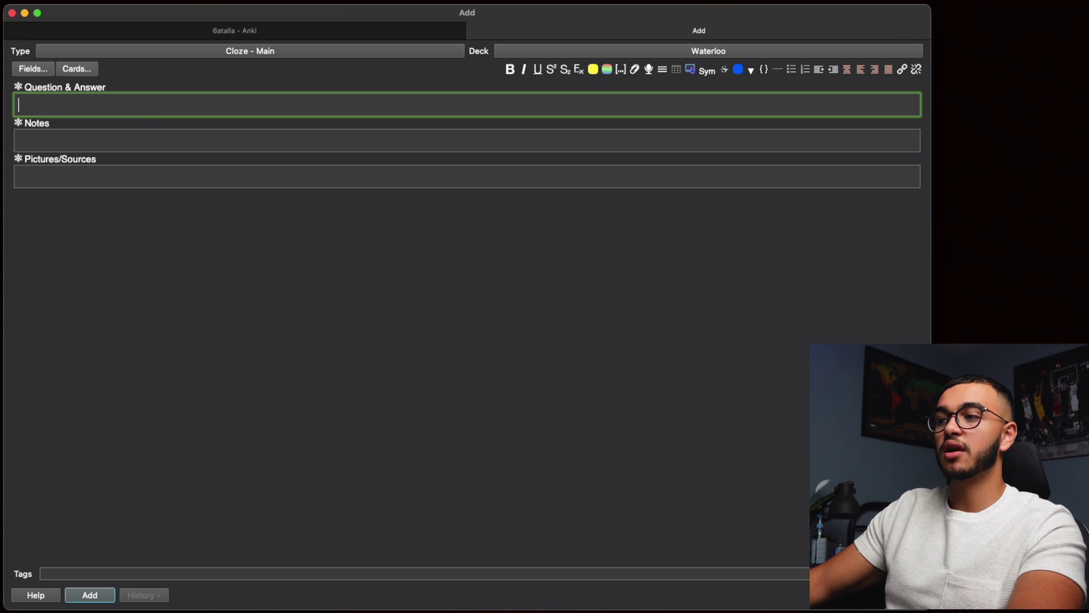
Put the screenshot in Notes and write 'This screenshot is an {{c1::image}}' as the question
left_click_drag(635, 391, 55, 148)
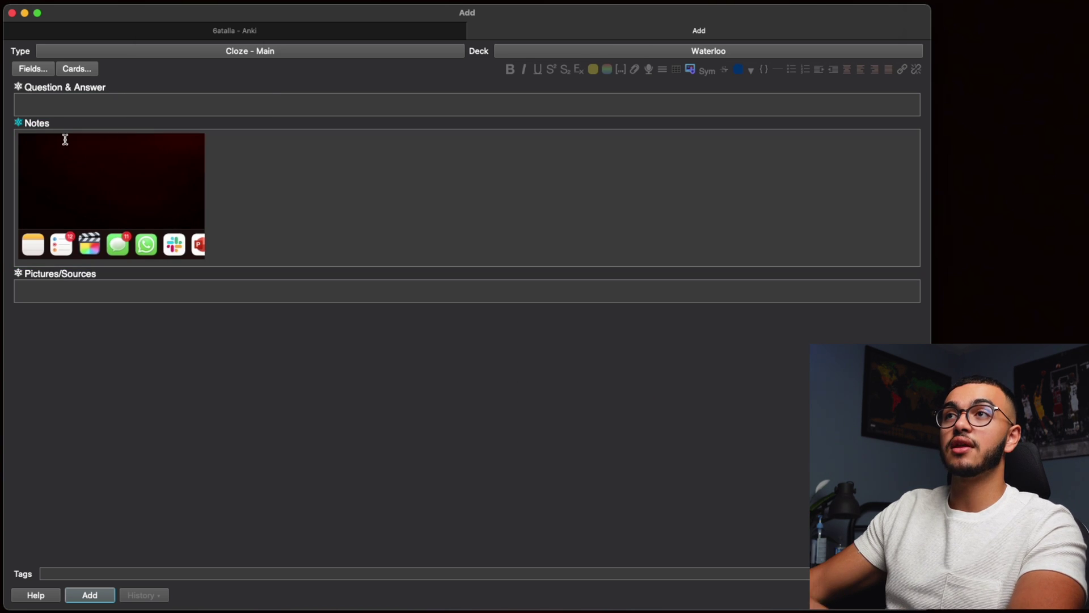
left_click(115, 109)
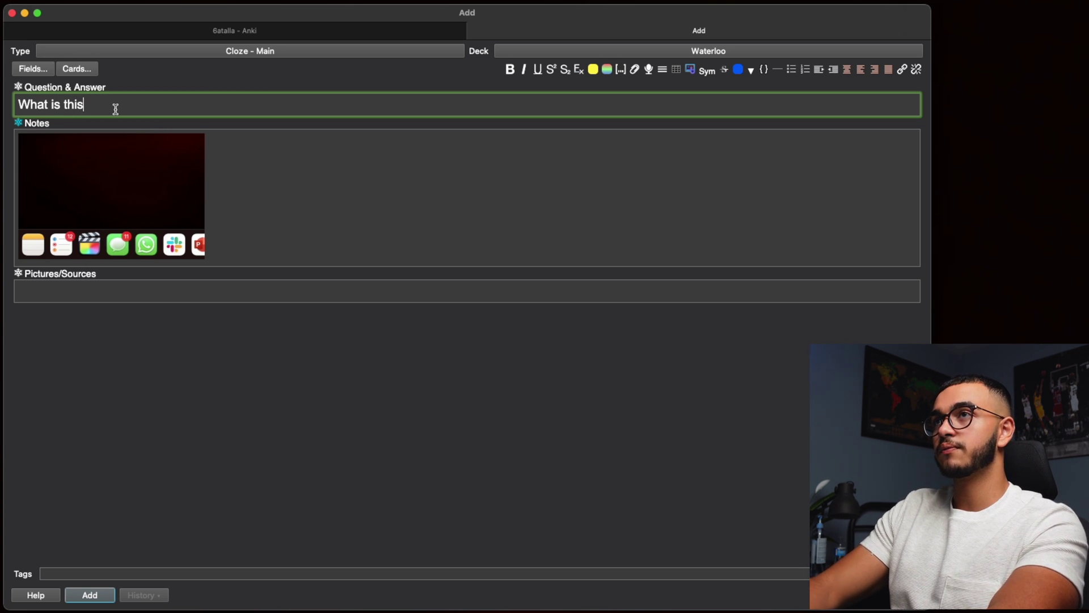
key("BackSpace")
key("BackSpace")
key("BackSpace")
key("BackSpace")
key("BackSpace")
key("BackSpace")
key("BackSpace")
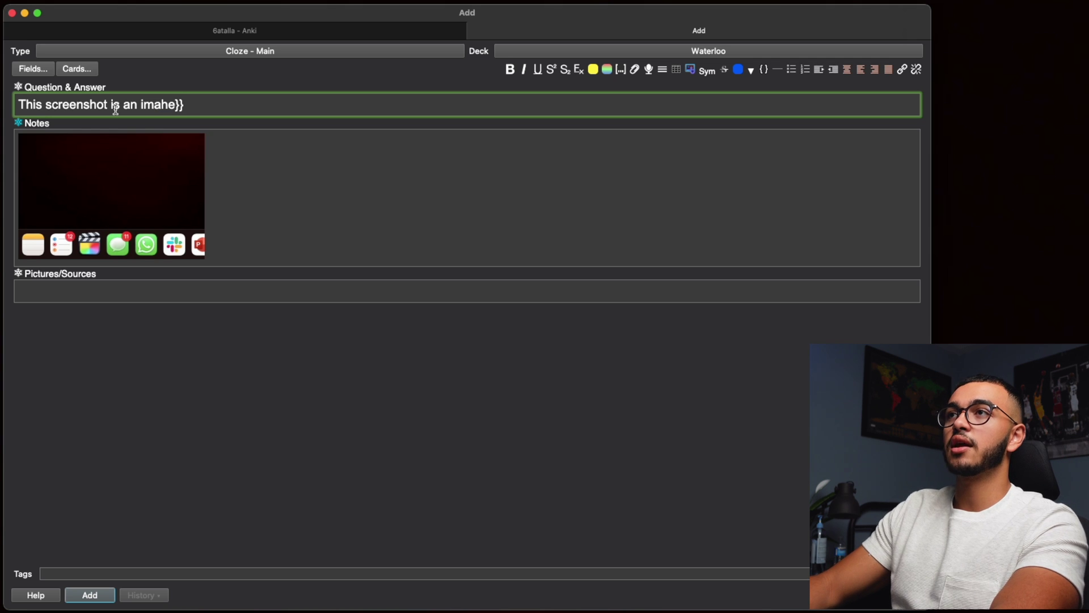
type("{{ ")
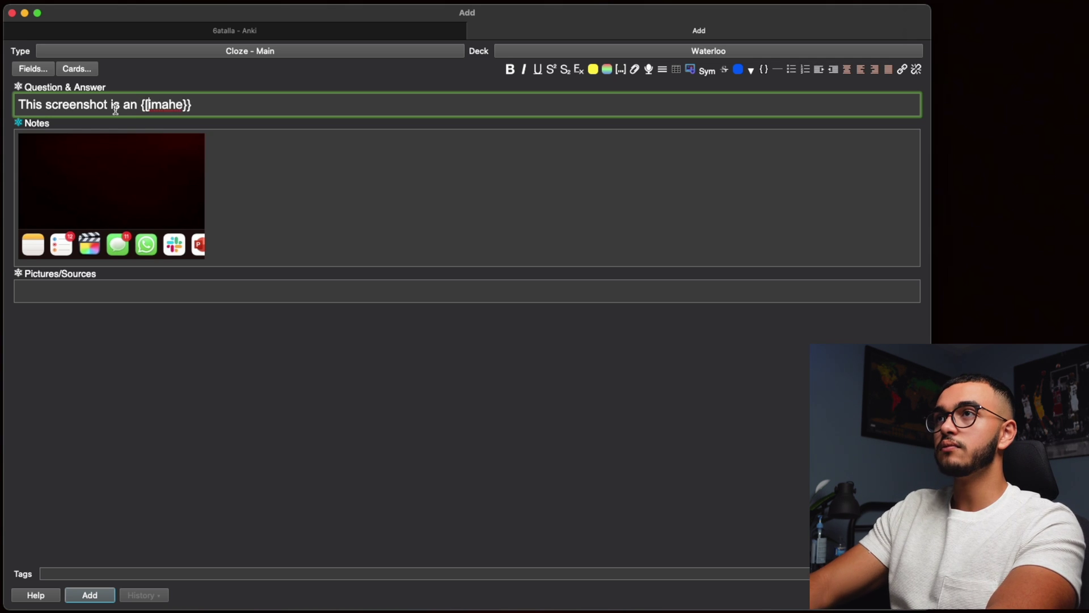
type("c1:")
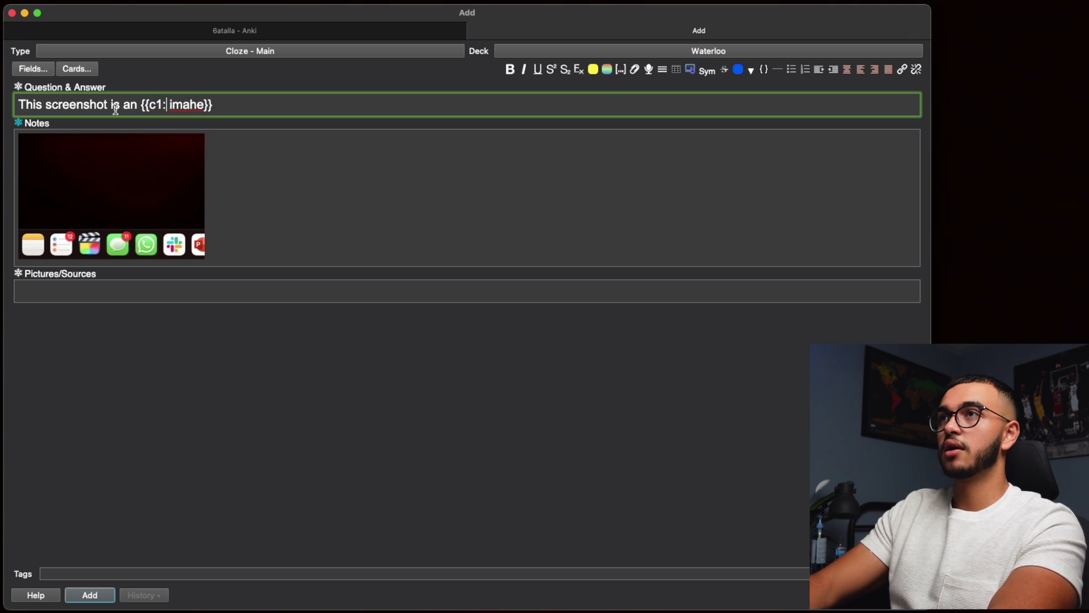
type(":")
key("BackSpace")
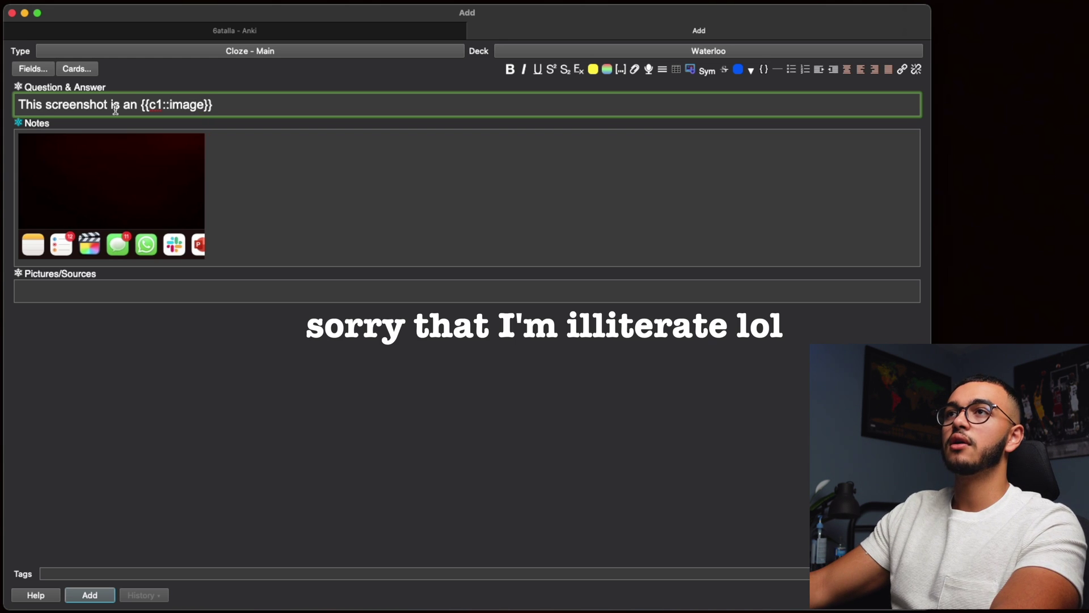
Bold the word 'screenshot' and add the cloze note to the deck
double_click(73, 107)
key("super+b")
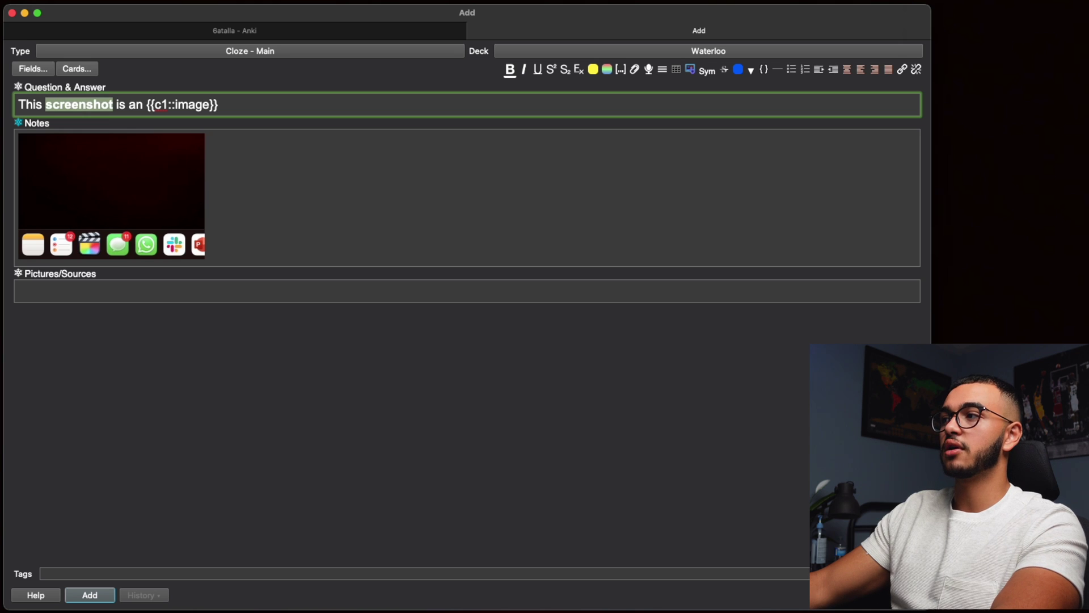
left_click(91, 596)
left_click(277, 175)
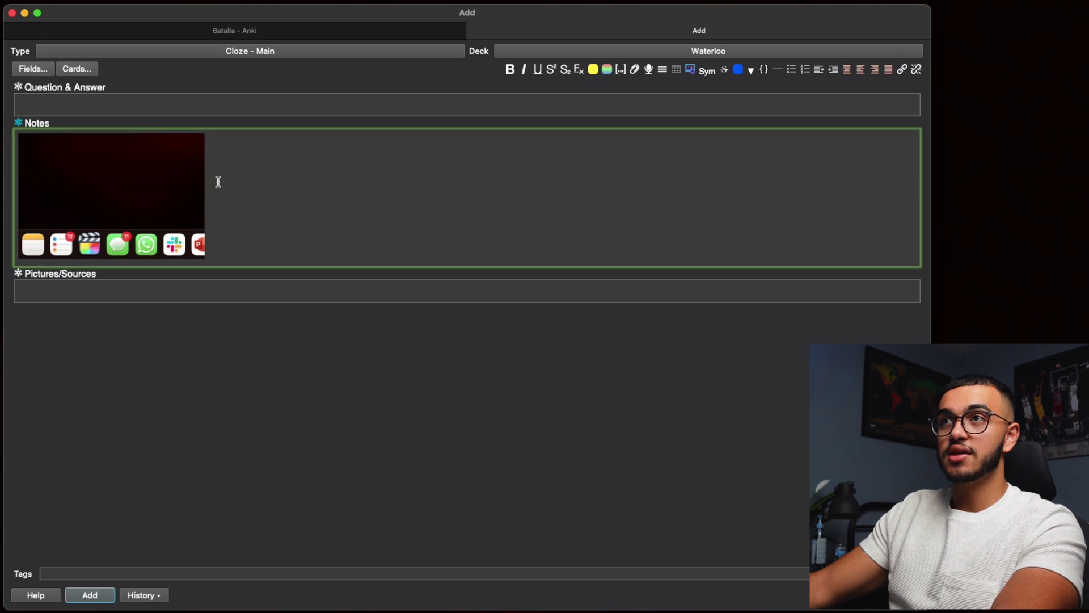
Select the old Notes screenshot and bring up the Module 8 lecture slides via Alfred
left_click_drag(218, 181, 26, 211)
left_click(293, 178)
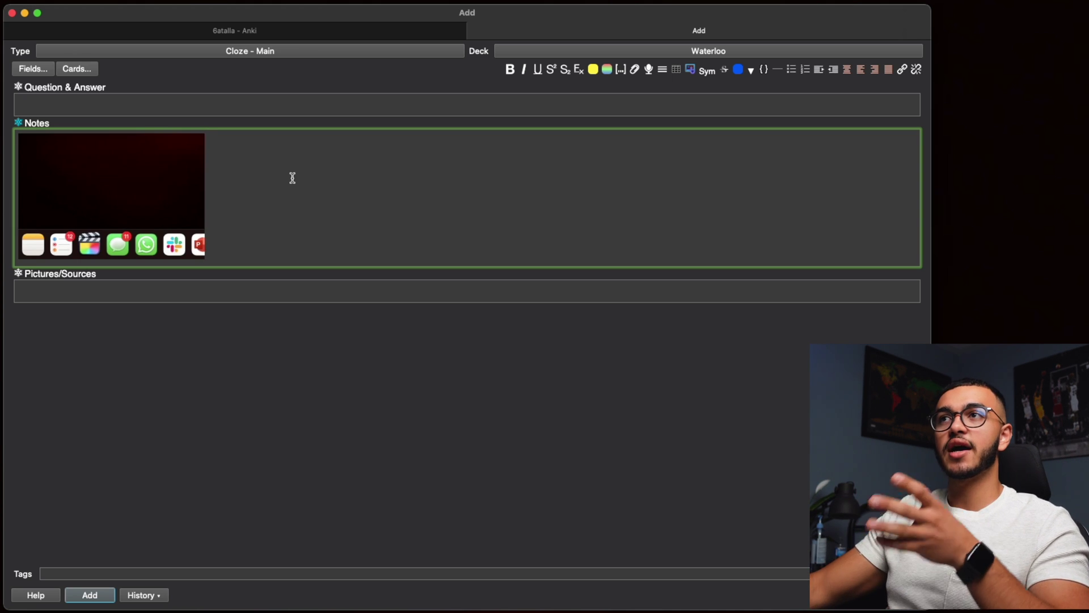
key("alt+space")
type("Module 8")
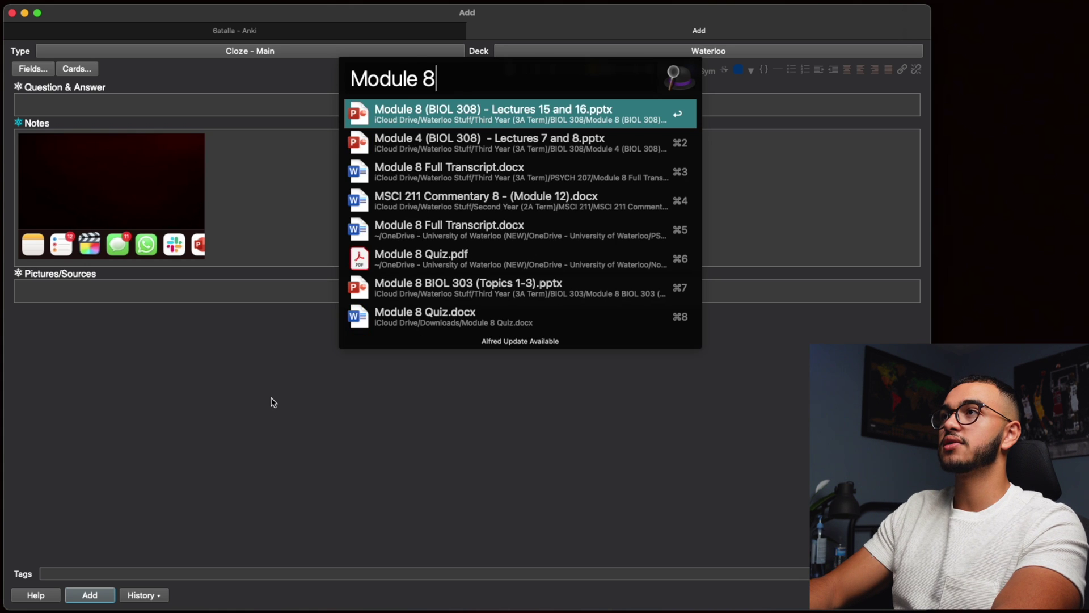
key("Escape")
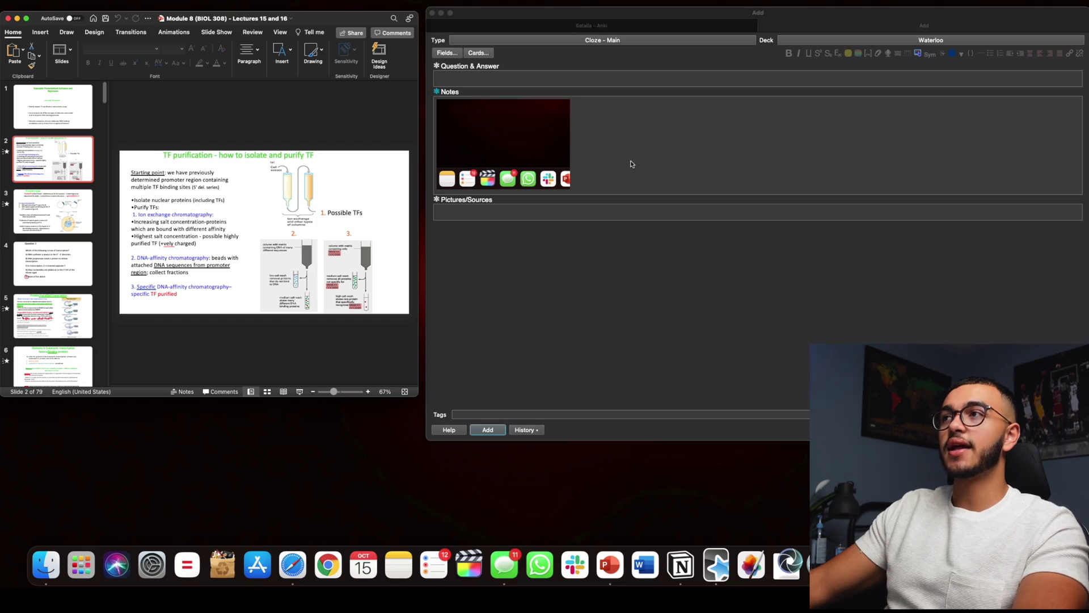
Replace the old Notes image with a capture of the TF purification slide
left_click(631, 164)
key("BackSpace")
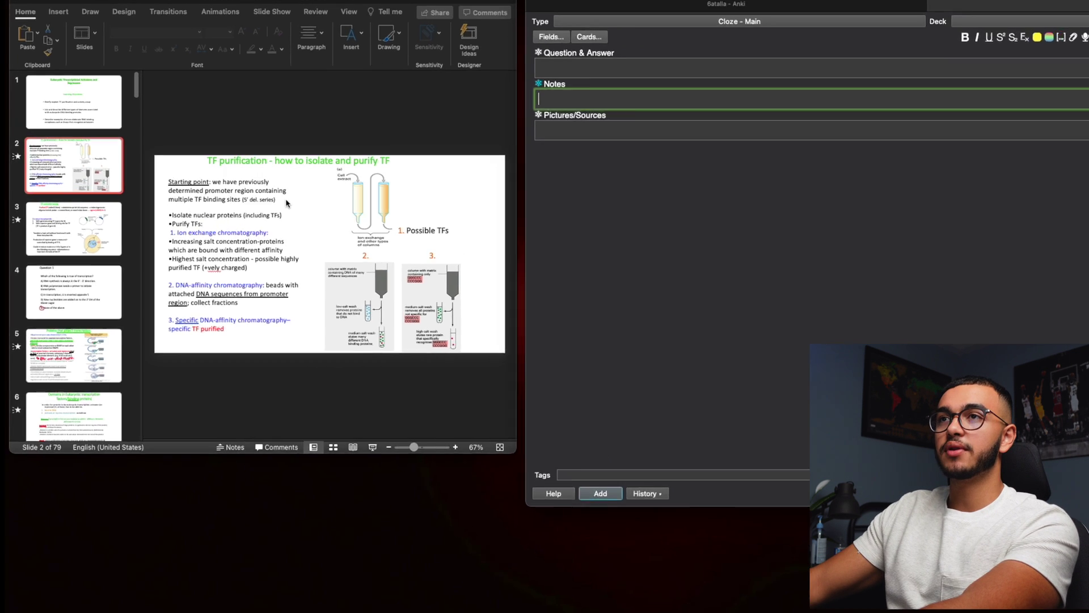
key("super+shift+4")
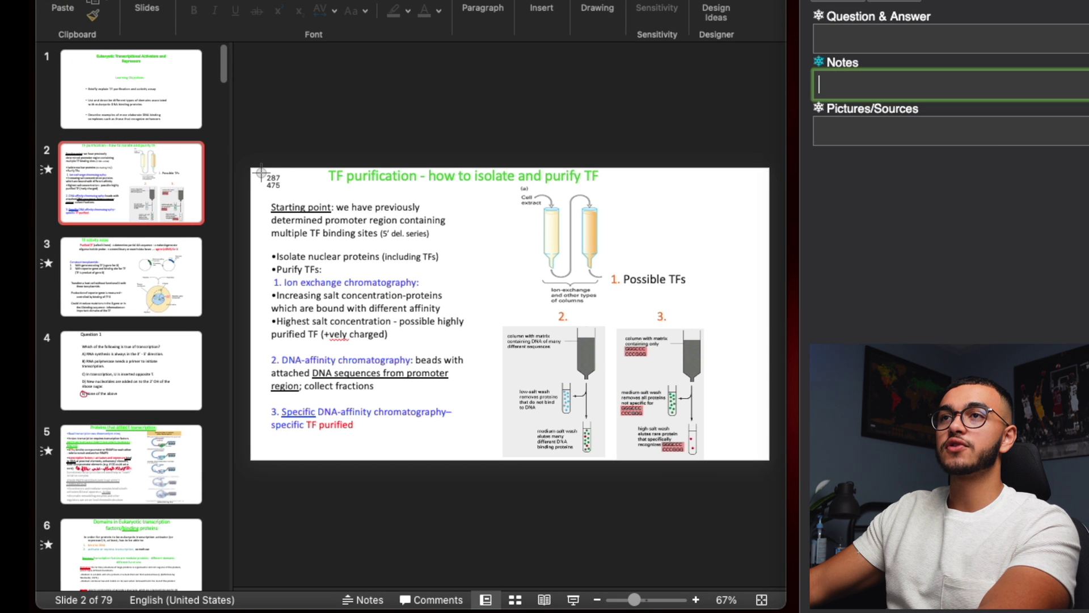
left_click_drag(262, 167, 736, 457)
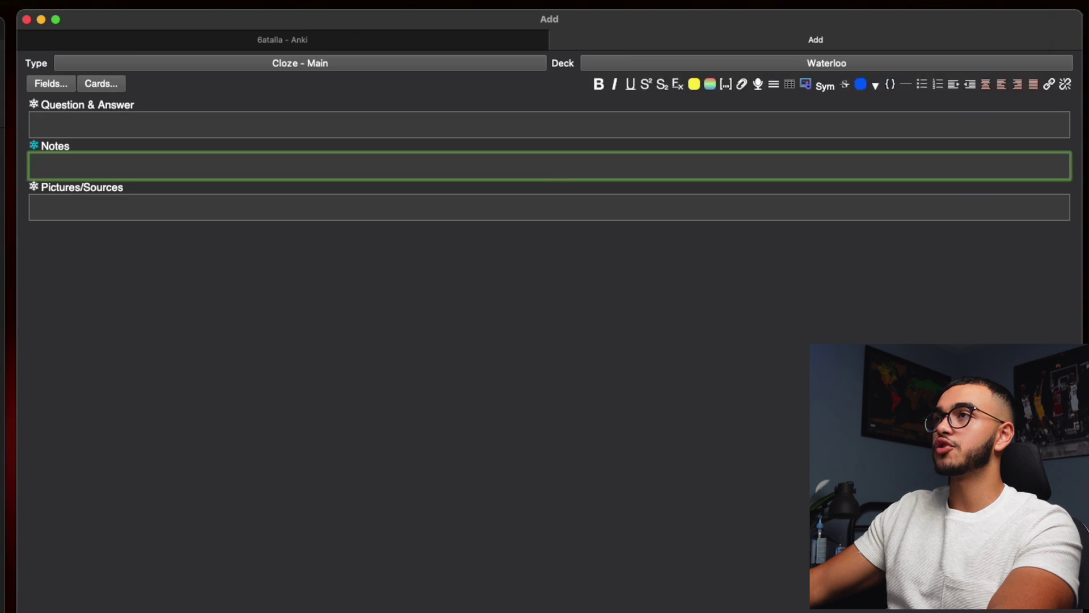
left_click_drag(964, 562, 49, 164)
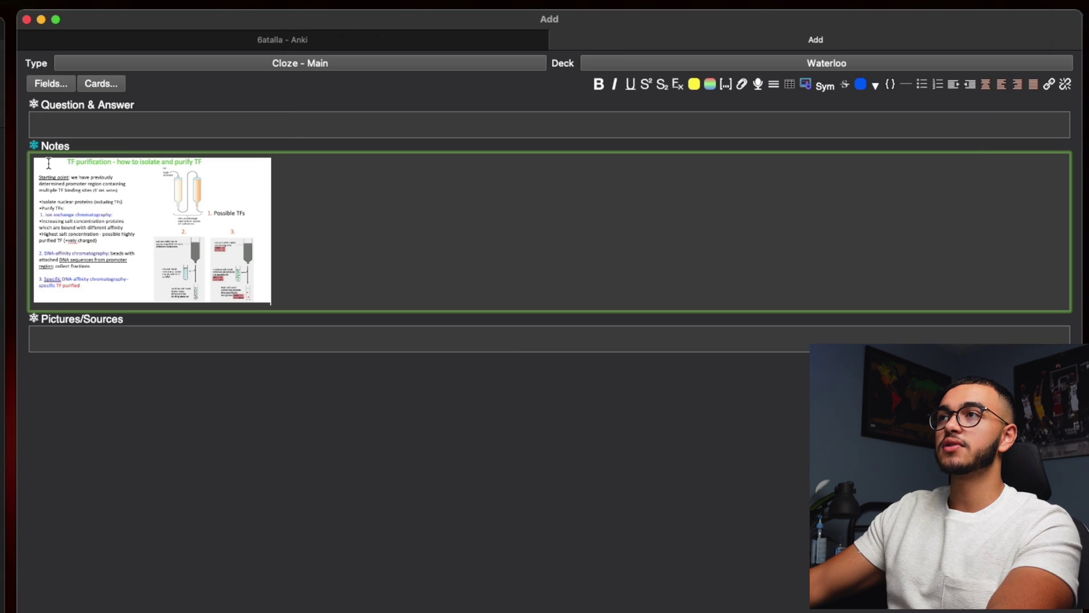
left_click(81, 120)
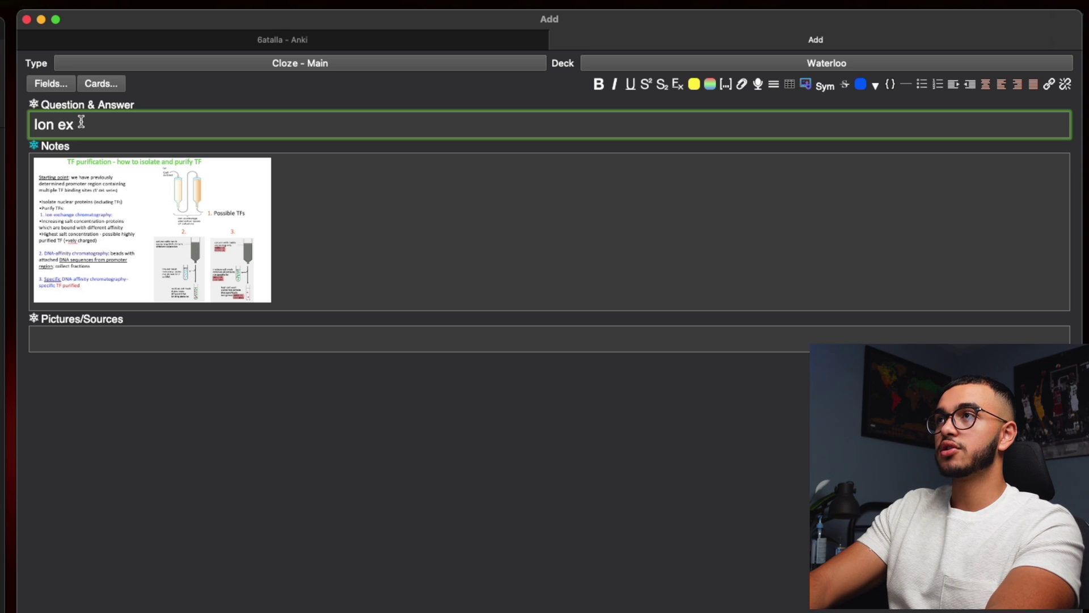
Finish the 'Ion exchange chromatography is …' sentence and make its answer cloze deletion 1
type("ange chro")
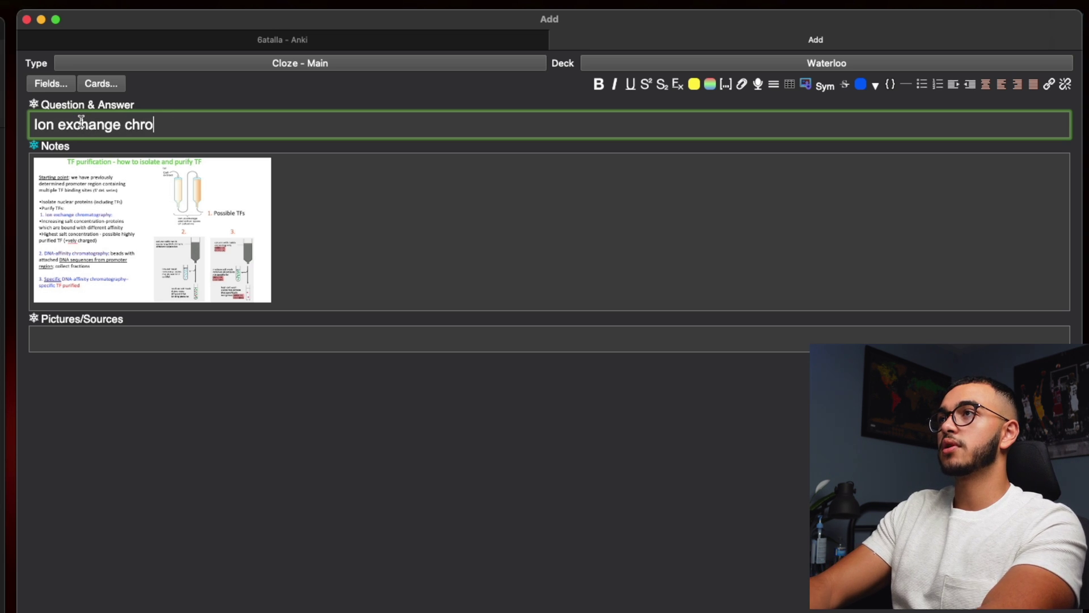
type("matoghraphy")
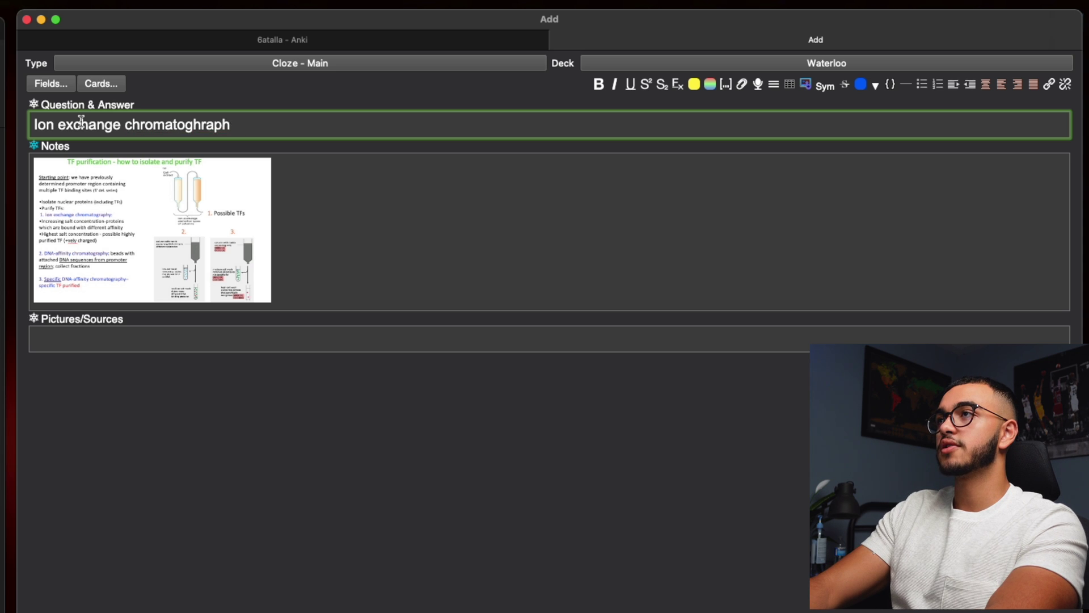
key("BackSpace")
key("BackSpace")
key("BackSpace")
key("BackSpace")
type("aphy ")
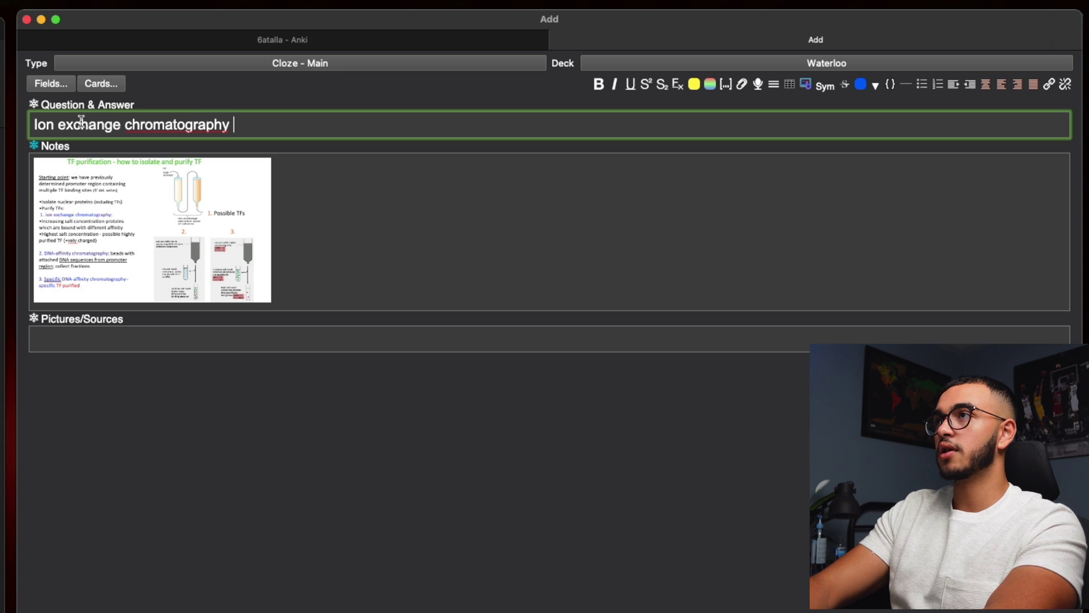
type("is djmfopewjfewfewfnoewnfpoew")
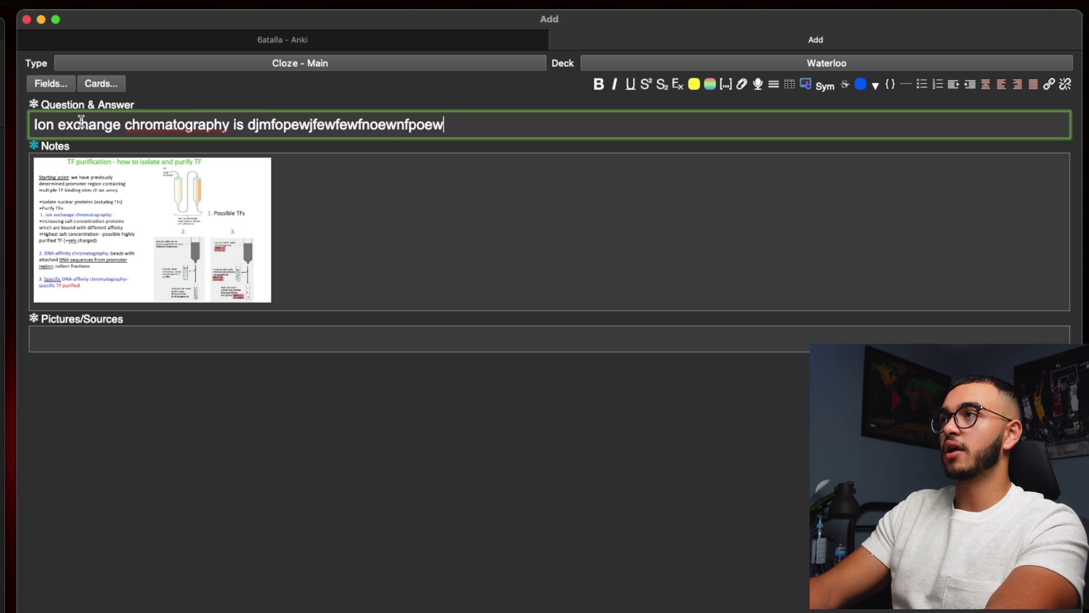
double_click(346, 124)
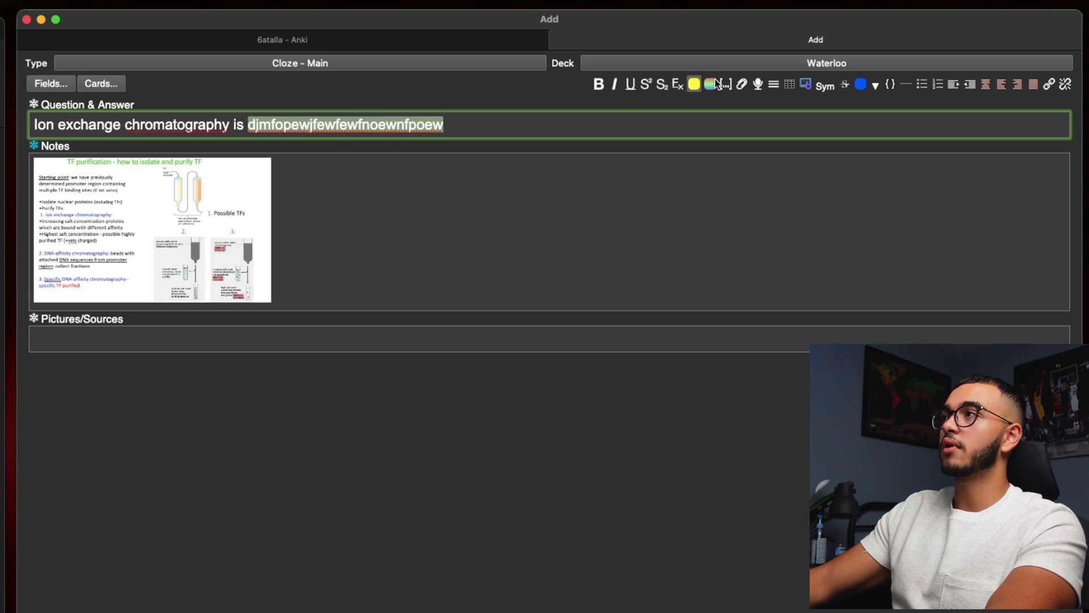
left_click(726, 85)
Bold 'Ion exchange chromatography' and add the cloze card to the Waterloo deck
left_click_drag(230, 126, 160, 112)
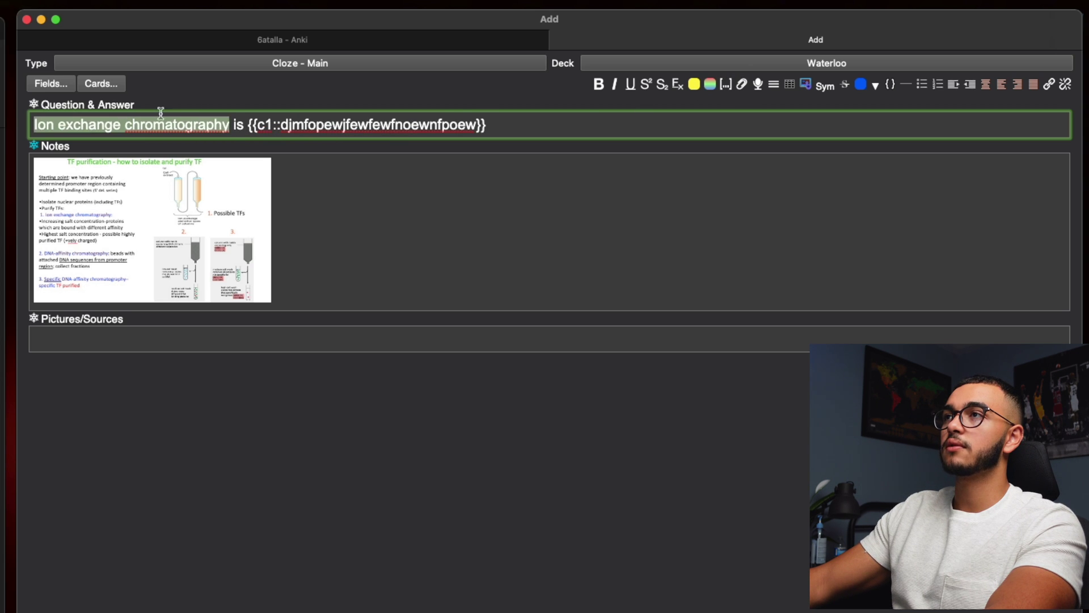
key("super+b")
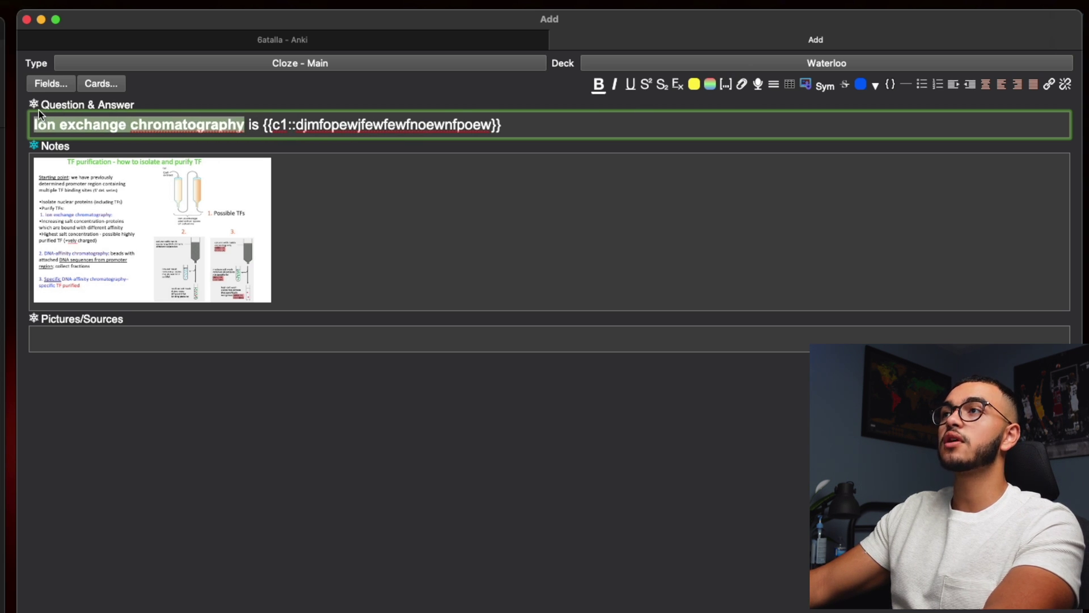
left_click(373, 260)
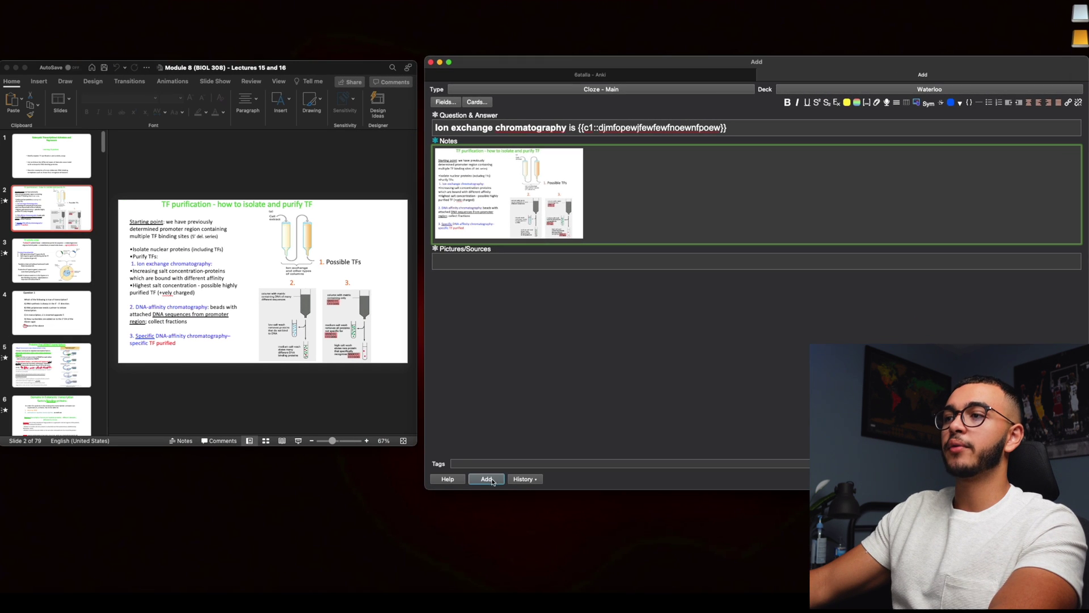
left_click(486, 479)
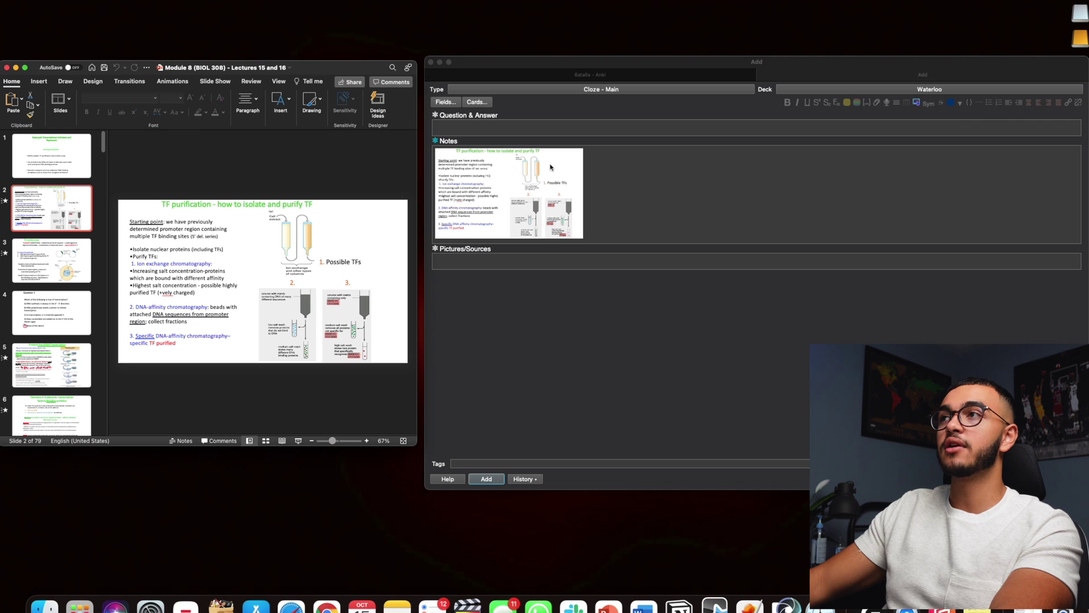
left_click(550, 166)
Open Tools > Add-ons and browse the installed add-ons list
left_click(103, 1)
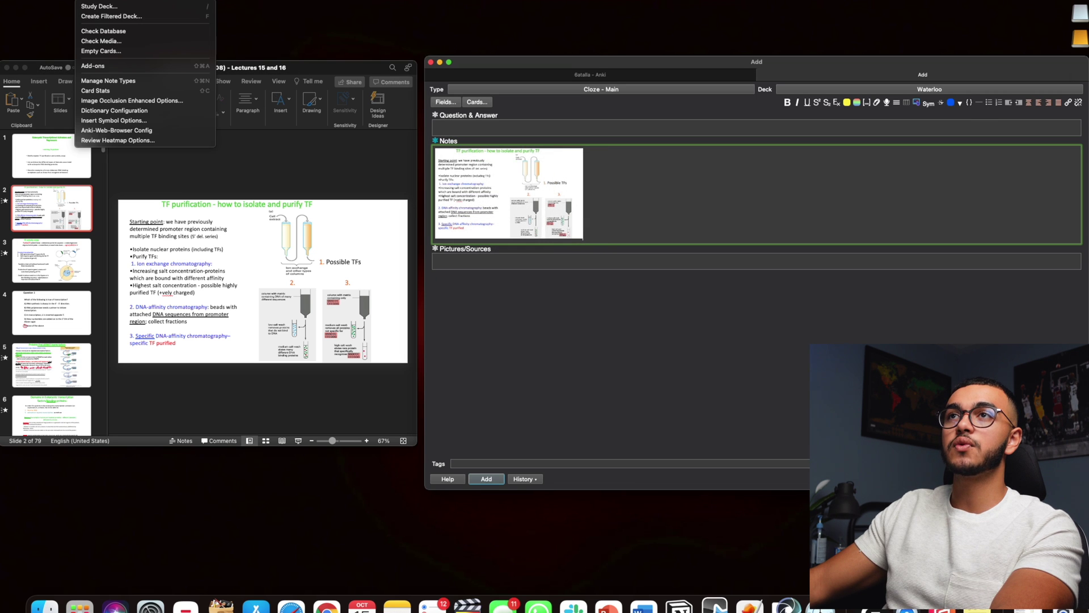
left_click(115, 66)
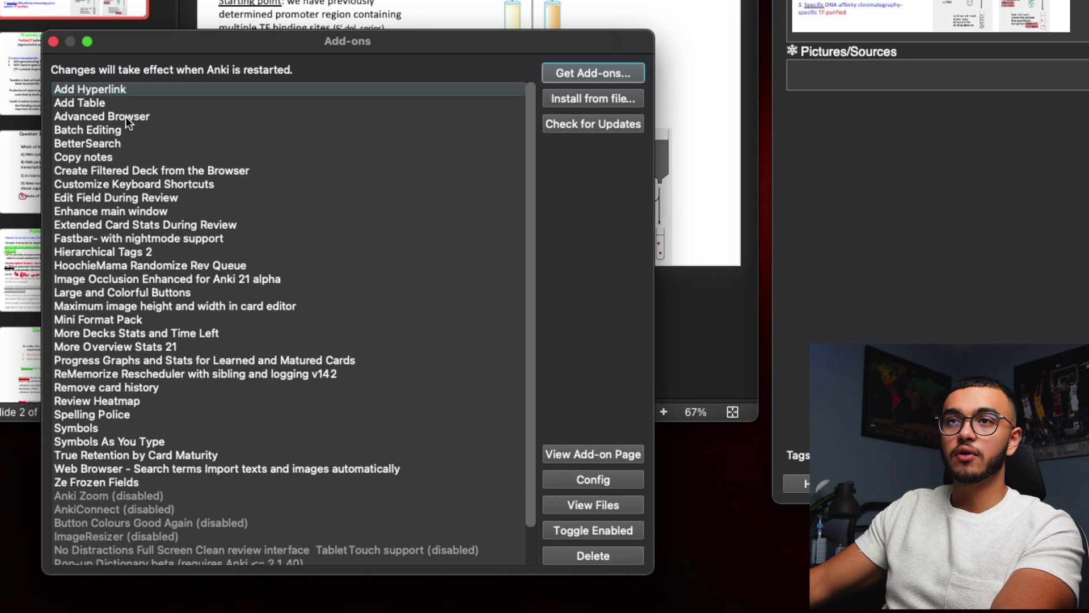
left_click(81, 275)
left_click(76, 305)
left_click(121, 211)
left_click(120, 222)
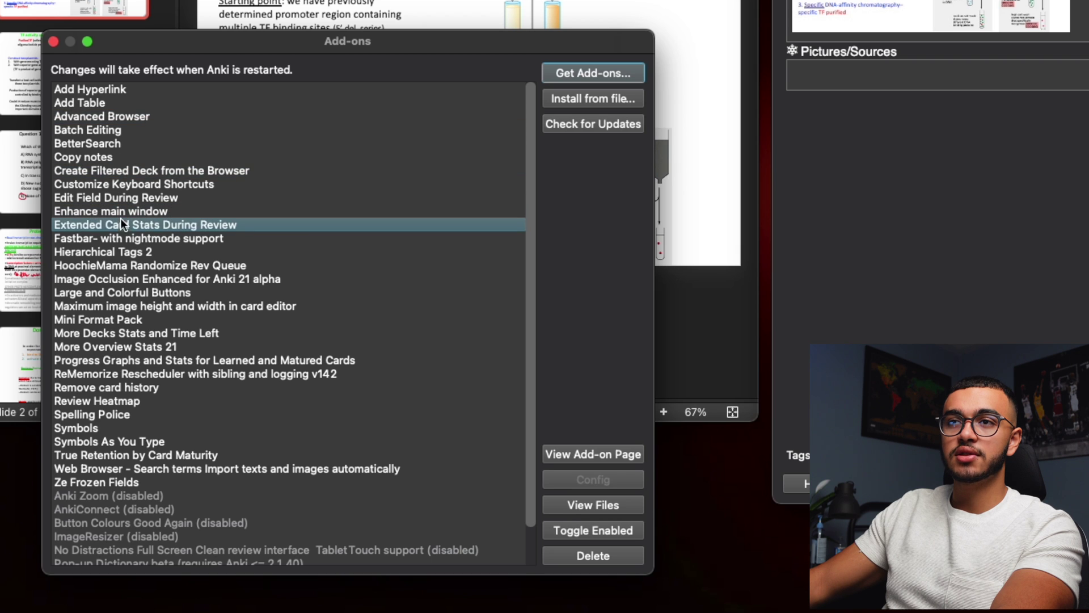
left_click(123, 252)
Show the Ze Frozen Fields AnkiWeb page and scroll to its download code
left_click(107, 482)
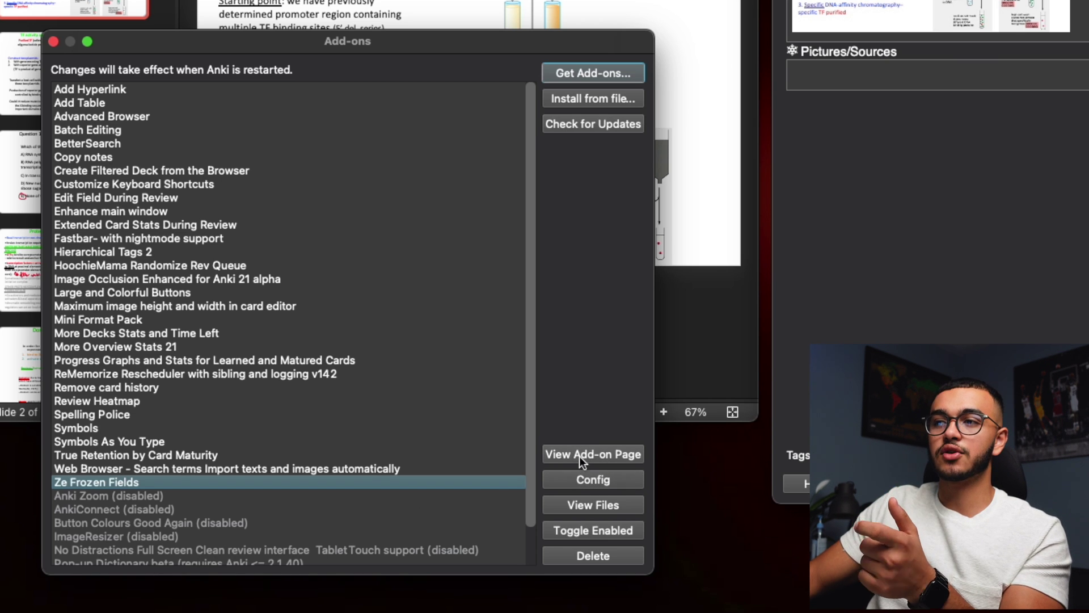
left_click(615, 452)
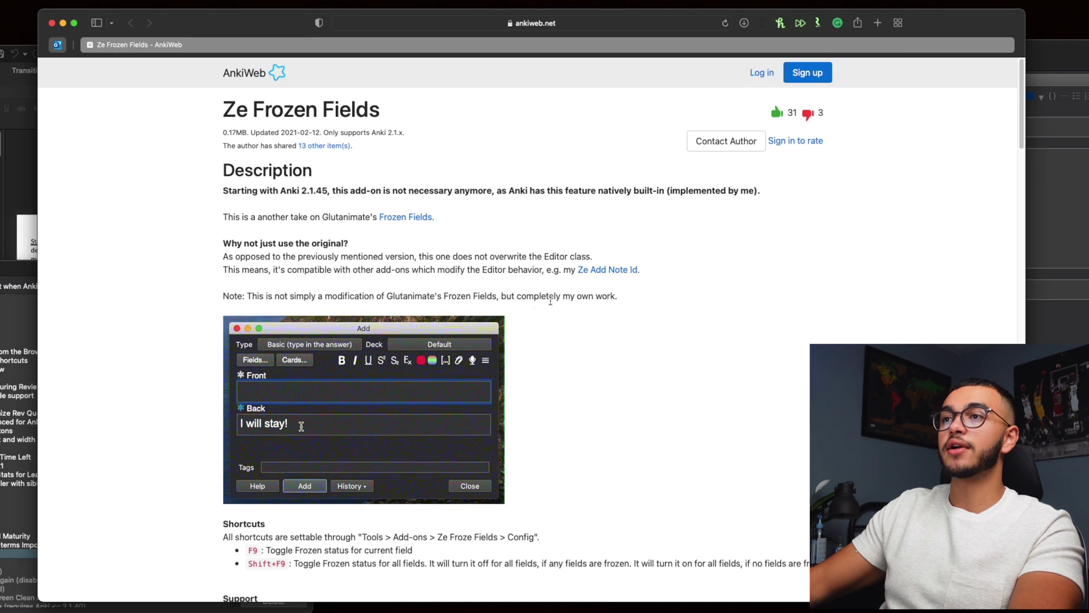
scroll(462, 300, "down", 10)
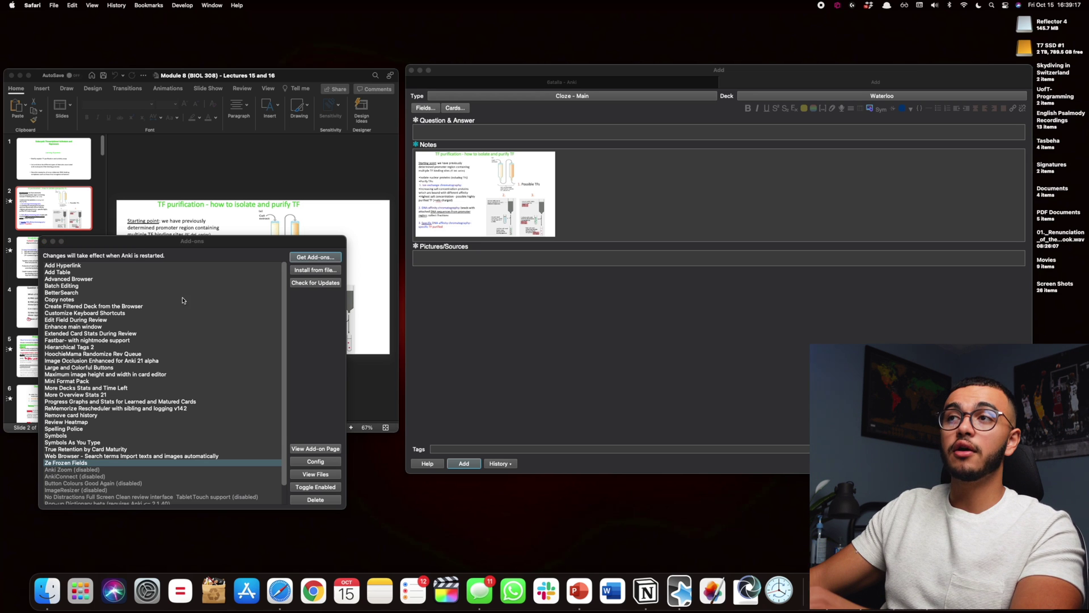
Move the add-ons manager aside, cancel the install-by-code box, and close the manager
left_click_drag(248, 245, 456, 184)
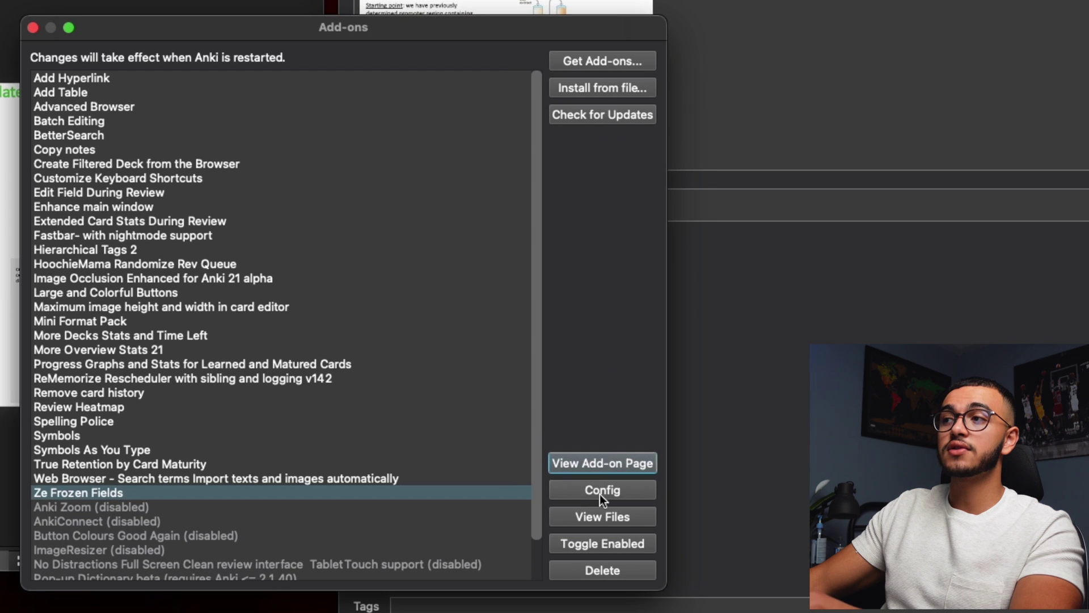
left_click(591, 63)
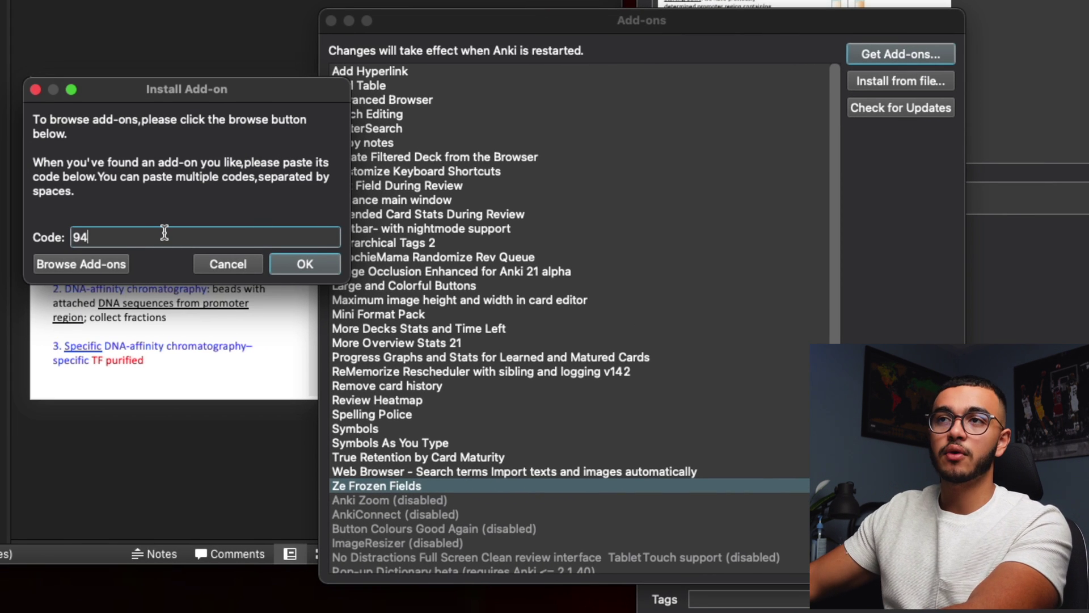
left_click(242, 264)
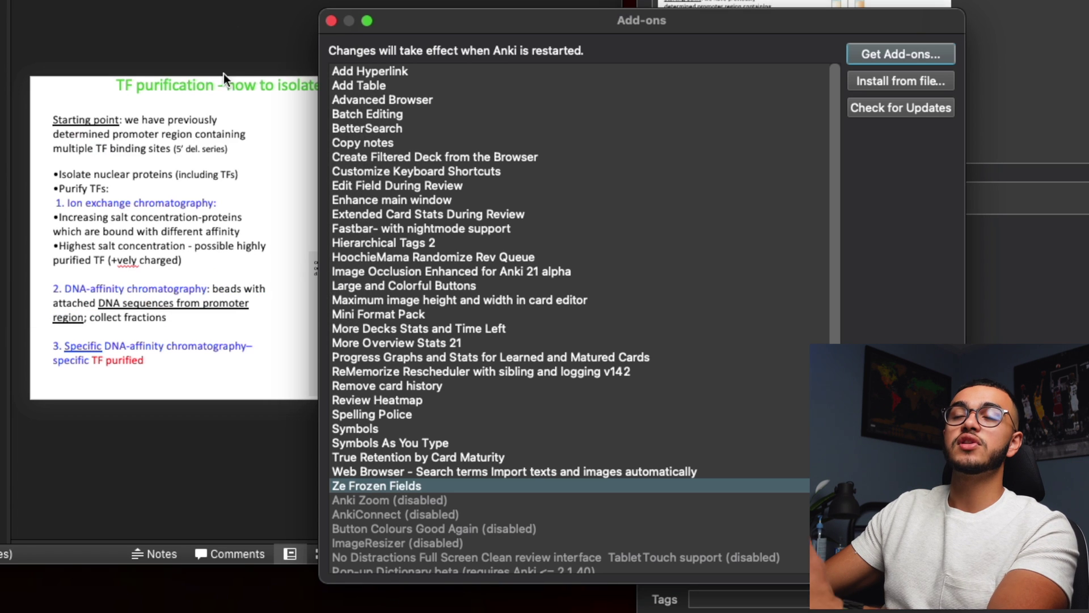
left_click(330, 21)
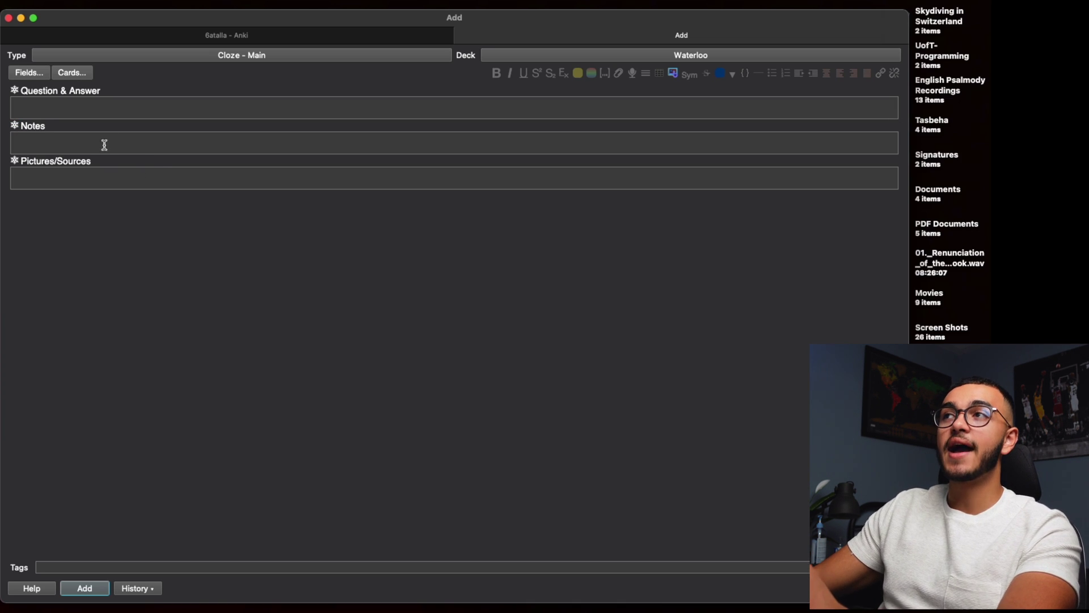
Step through the Question & Answer, Notes and Pictures/Sources fields of the new note
left_click(24, 110)
left_click(47, 149)
left_click(53, 176)
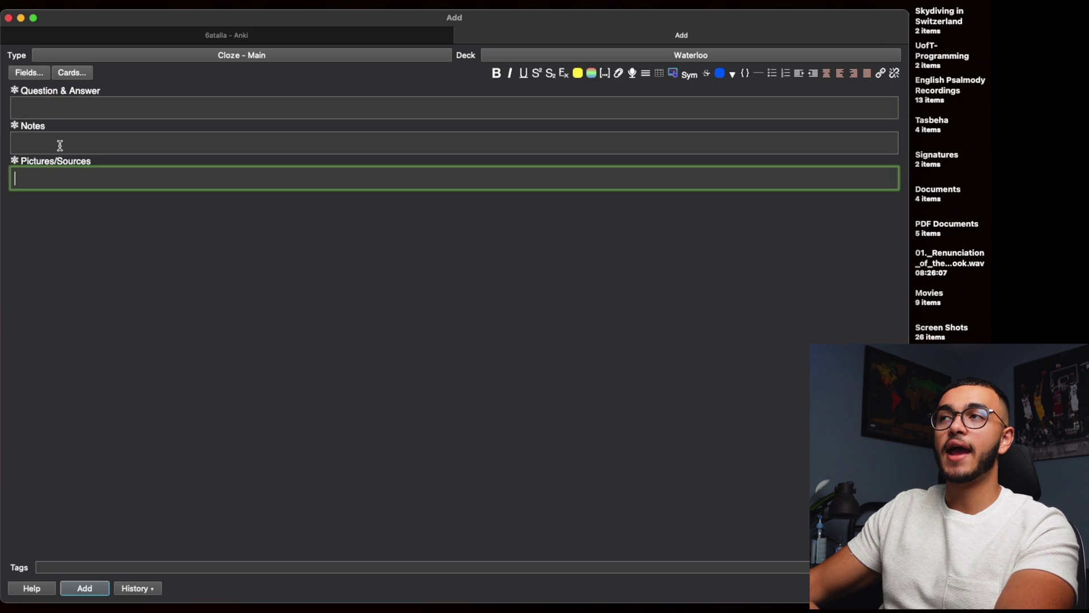
left_click(60, 146)
left_click(61, 107)
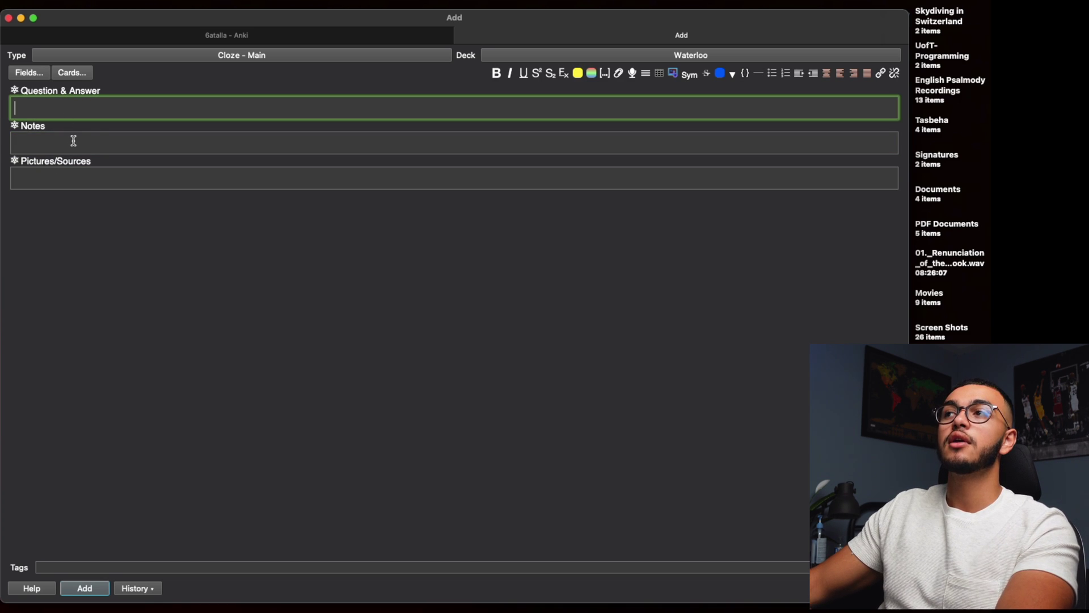
left_click(73, 140)
left_click(72, 168)
left_click(70, 142)
left_click(47, 113)
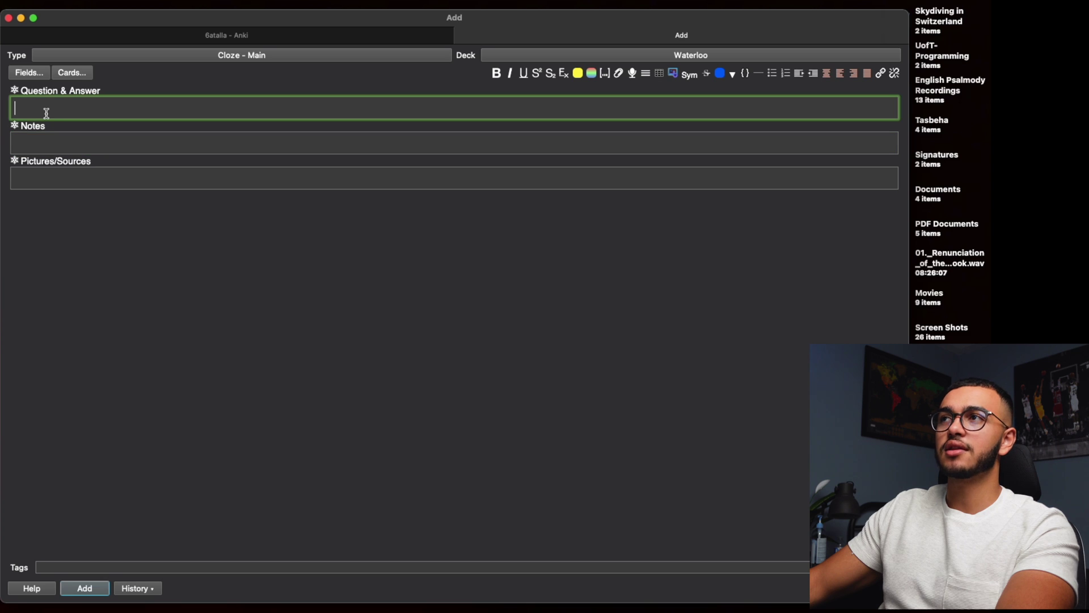
Add a field named 'Links' to the Cloze - Main note type
left_click(29, 72)
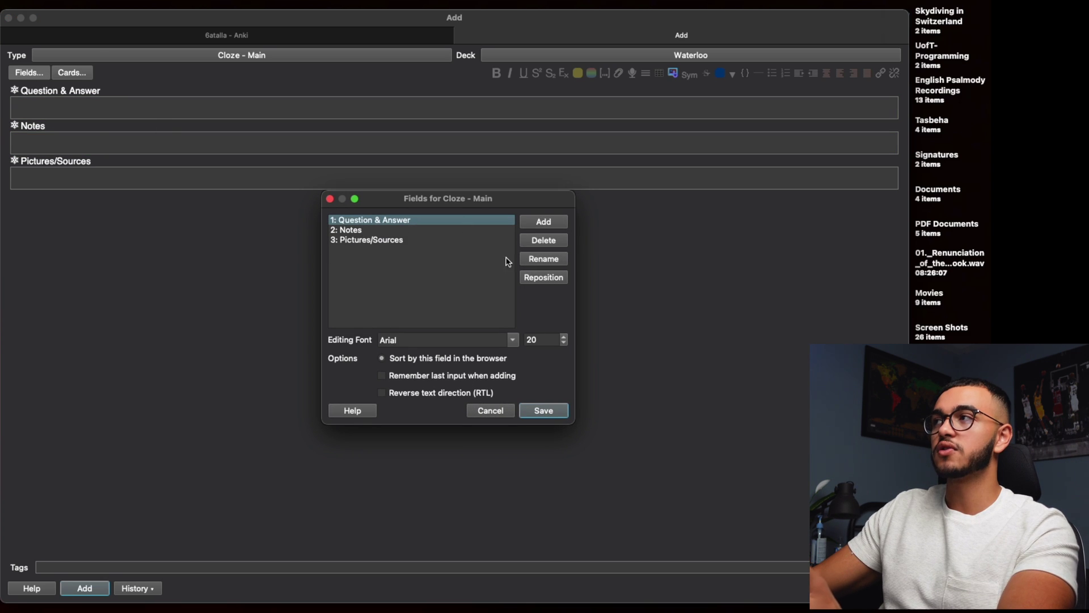
left_click(544, 221)
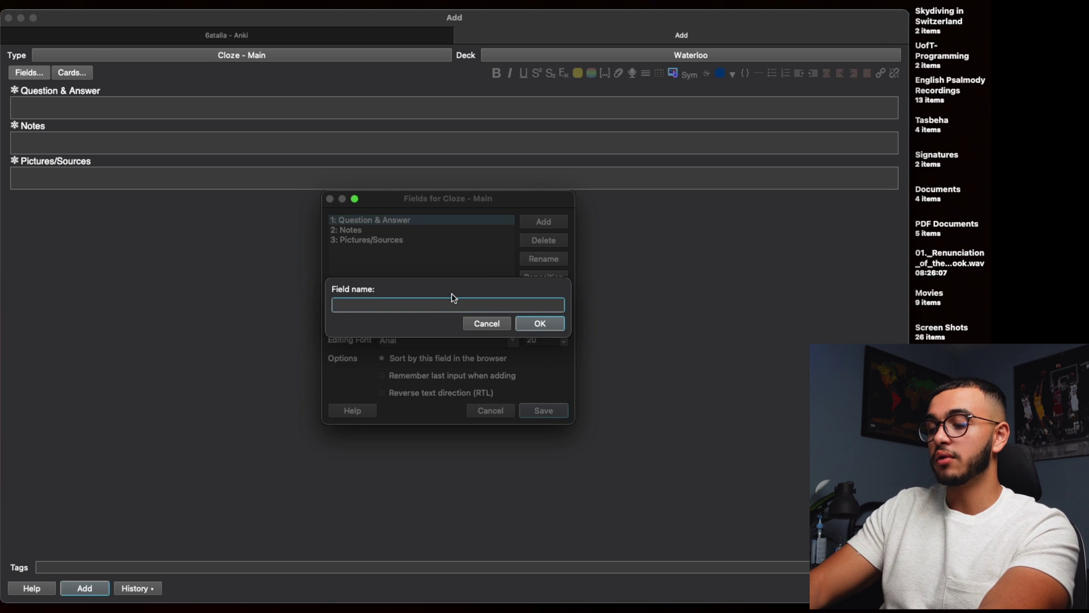
type("Links")
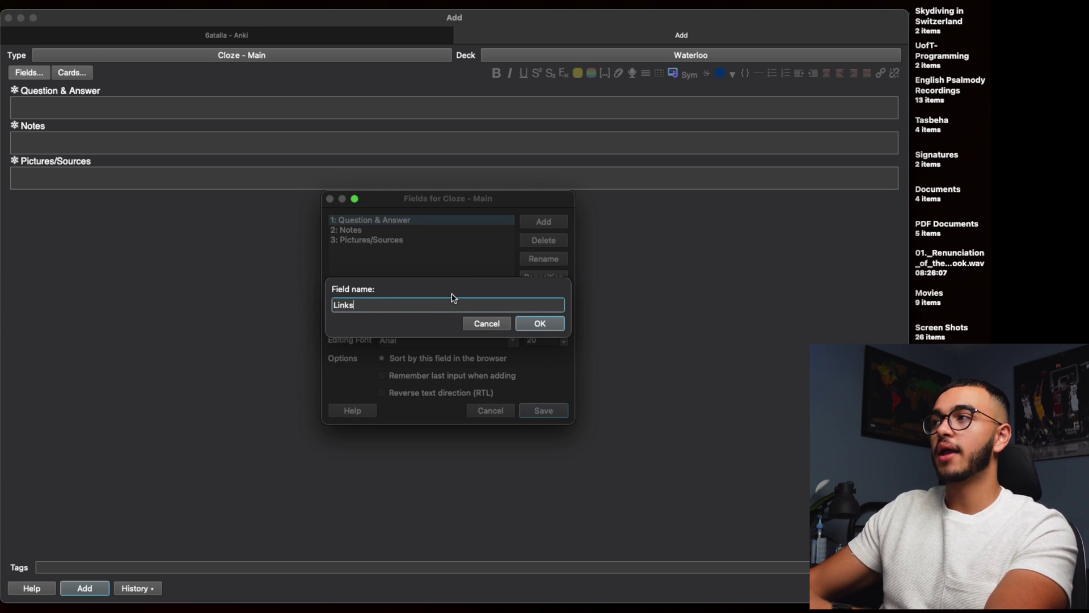
left_click(541, 324)
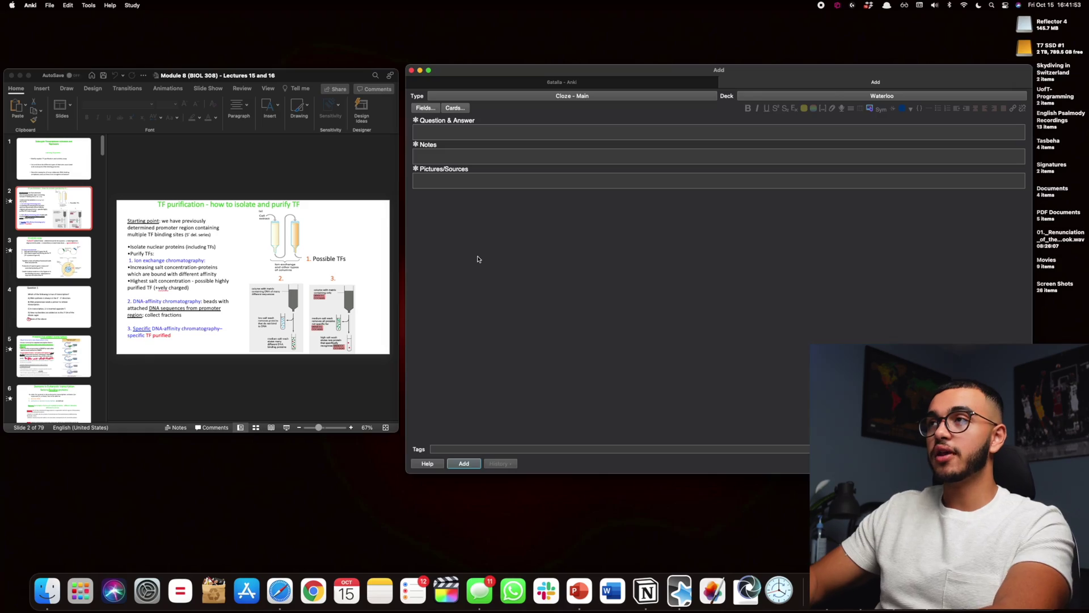
Tile Anki right and PowerPoint left, then paste a slide screenshot into Notes
key("ctrl+alt+Right")
left_click(267, 201)
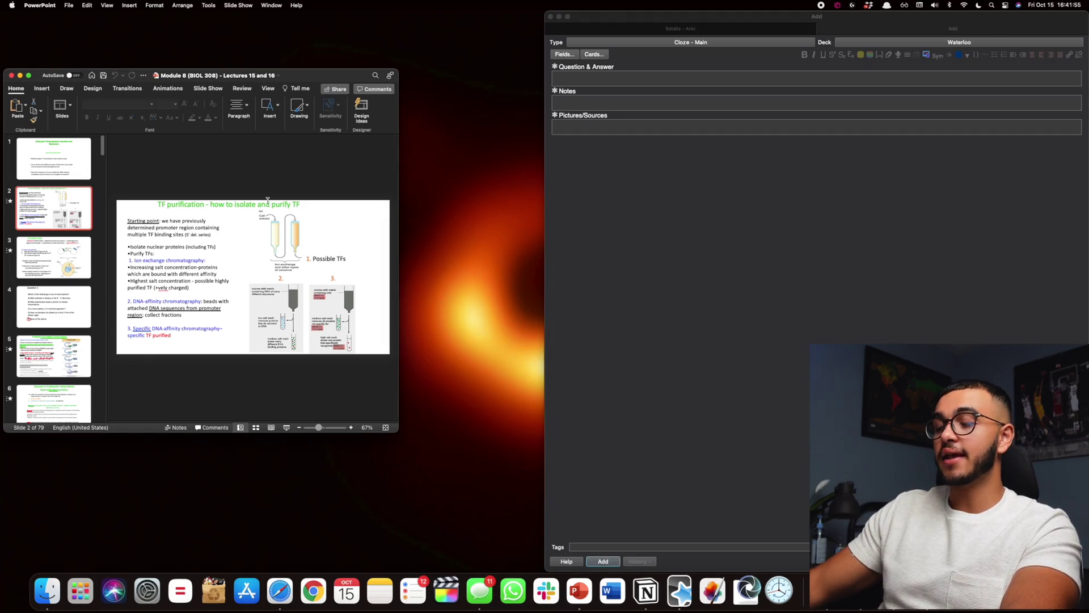
key("ctrl+alt+Left")
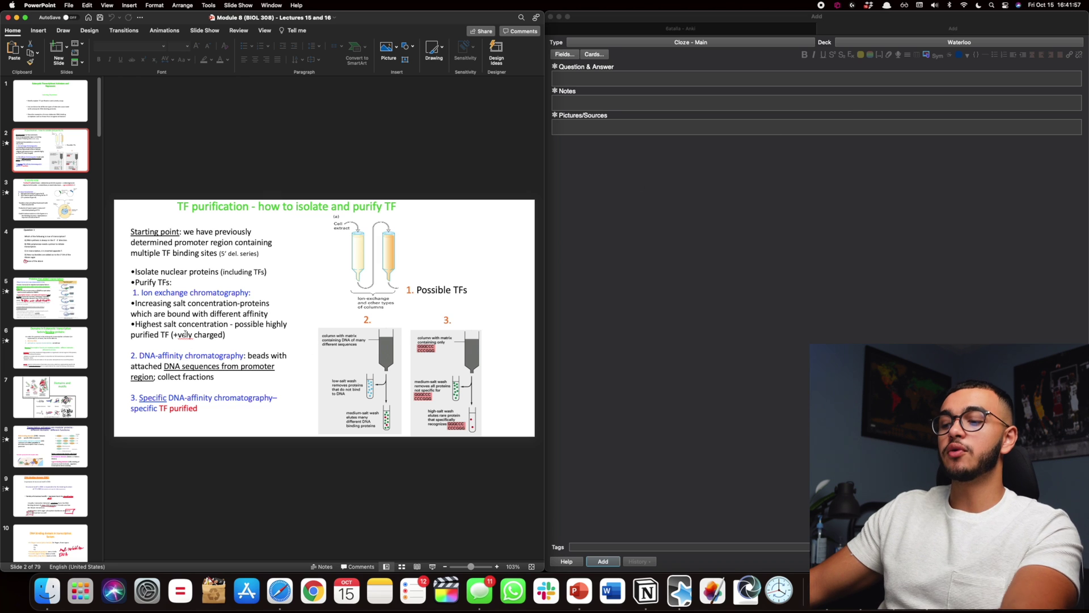
left_click_drag(120, 201, 499, 445)
key("super+v")
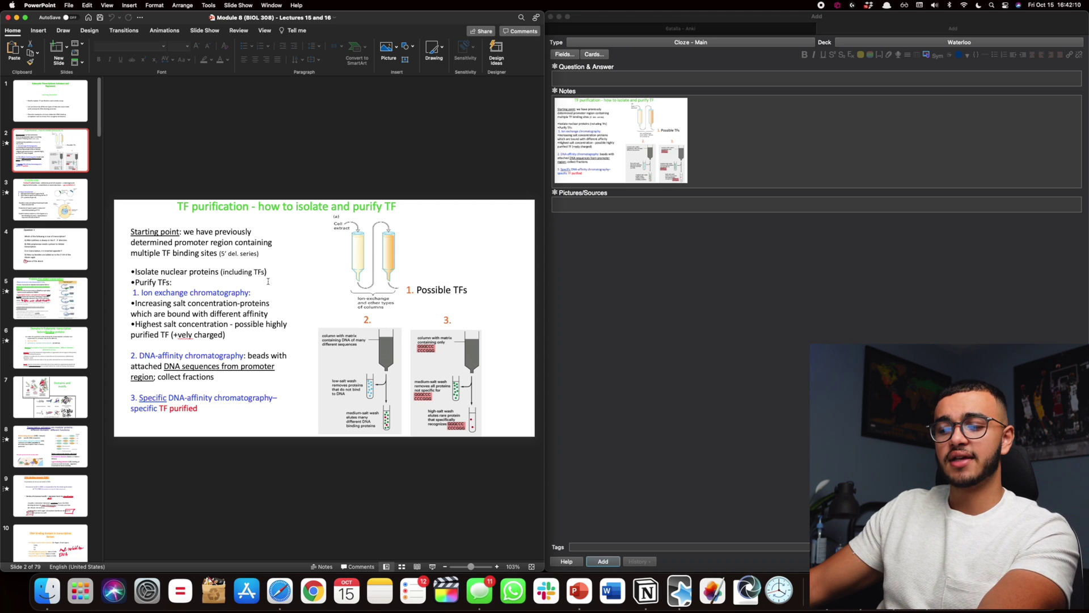
Capture slide 4, the Question 1 slide, and drop it into Notes
left_click(63, 250)
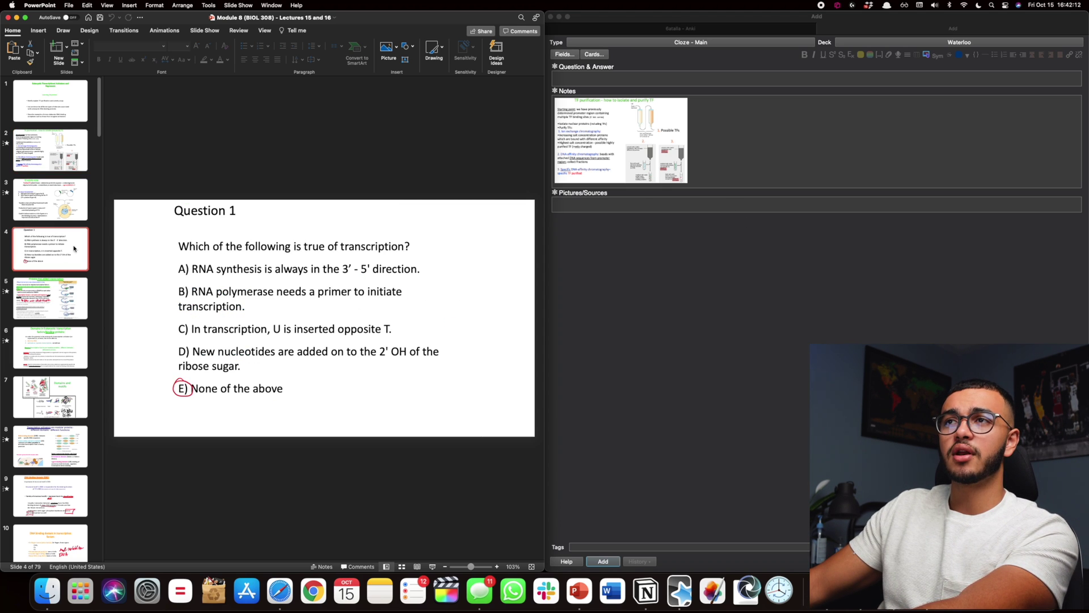
key("super+shift+4")
left_click_drag(168, 199, 457, 413)
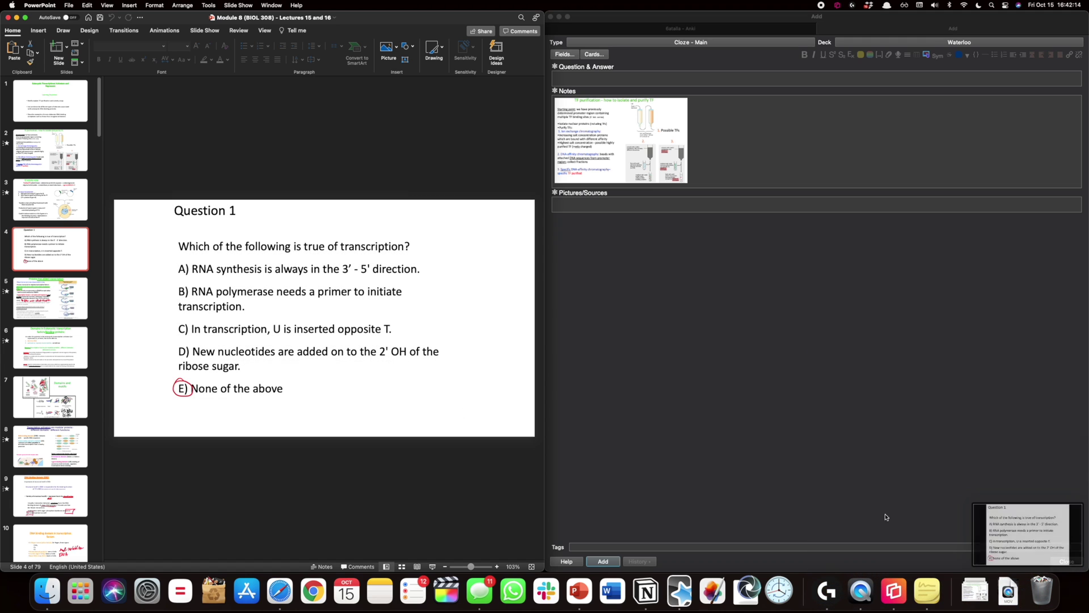
left_click_drag(983, 512, 782, 164)
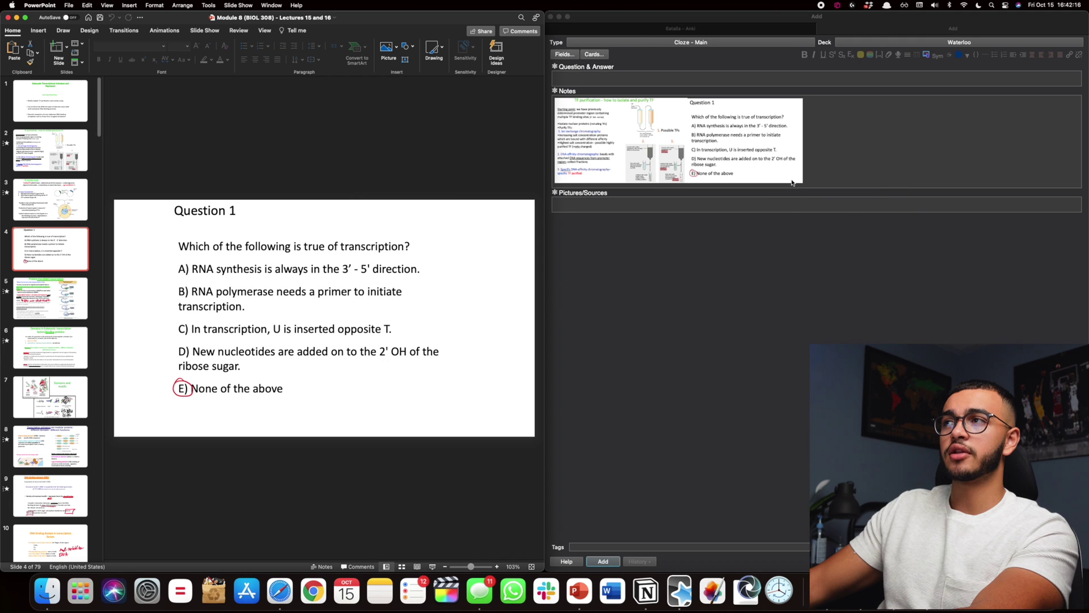
Delete the slide images from Notes and paste into Pictures/Sources
left_click(829, 146)
left_click_drag(871, 149, 548, 133)
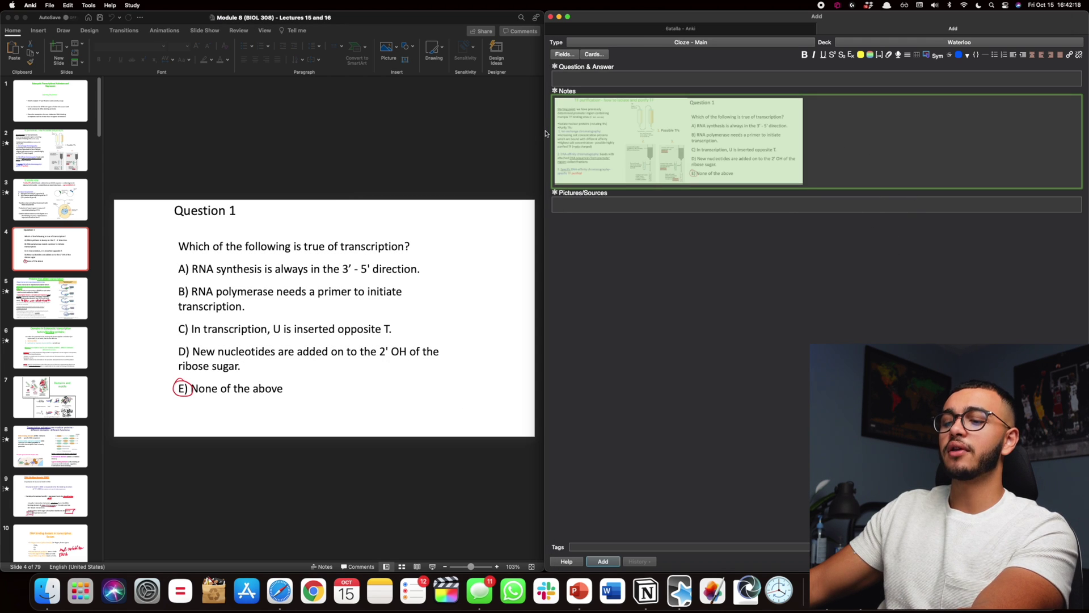
key("BackSpace")
left_click(596, 124)
key("super+v")
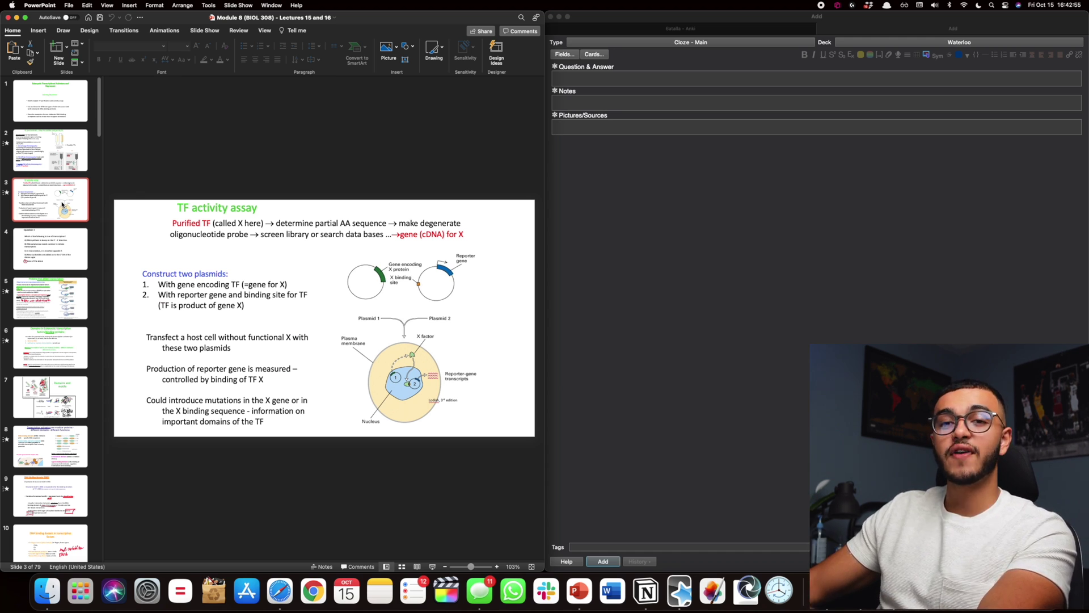
Screenshot the TF activity assay cell diagram into the Question & Answer field
left_click(416, 361)
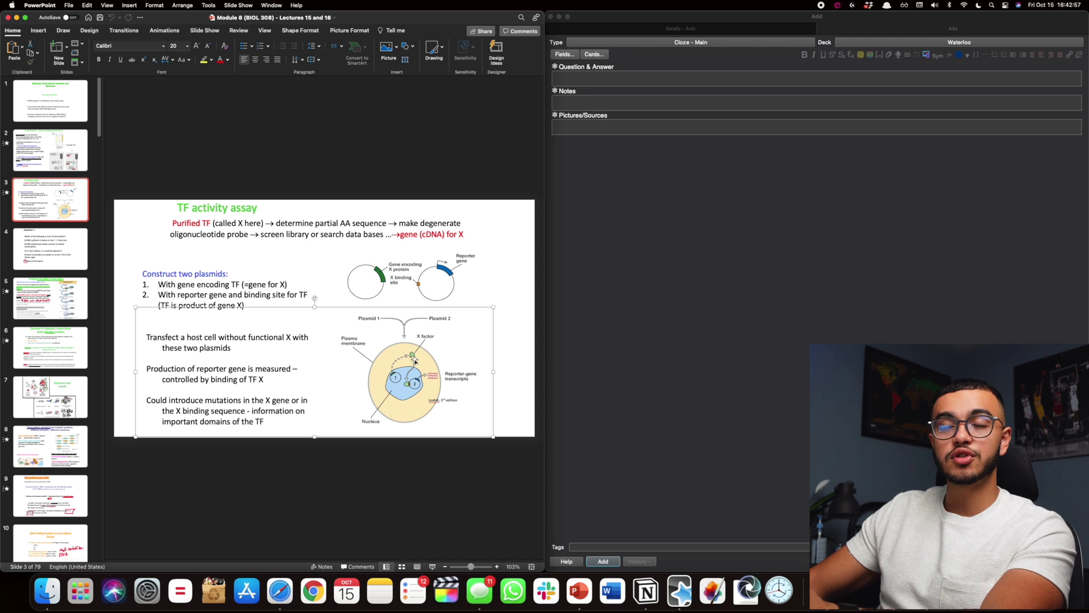
left_click(381, 276)
left_click(368, 486)
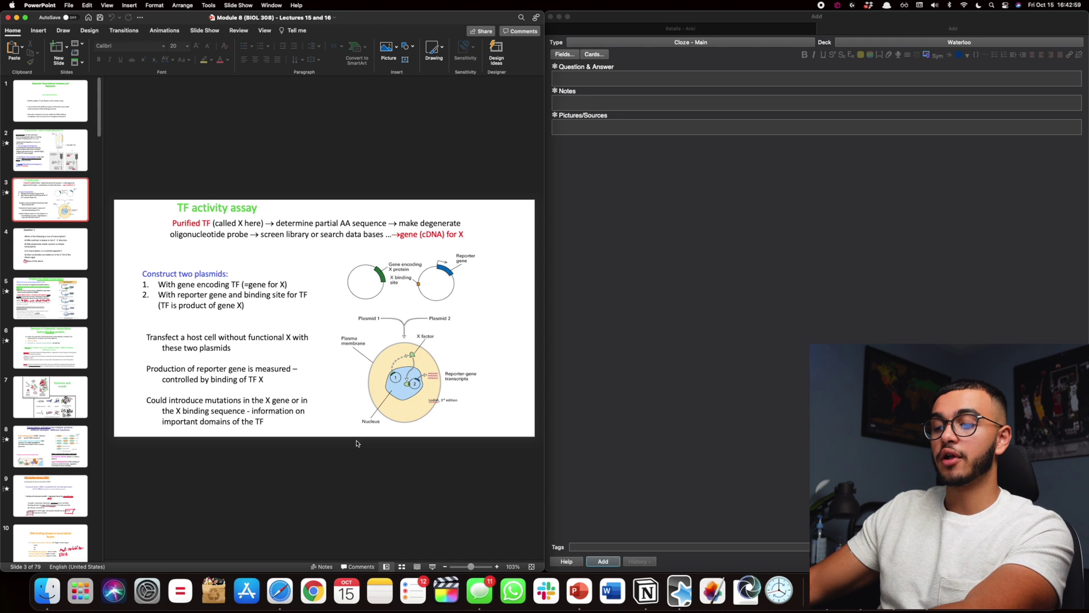
left_click_drag(332, 303, 495, 438)
left_click_drag(1022, 562, 621, 102)
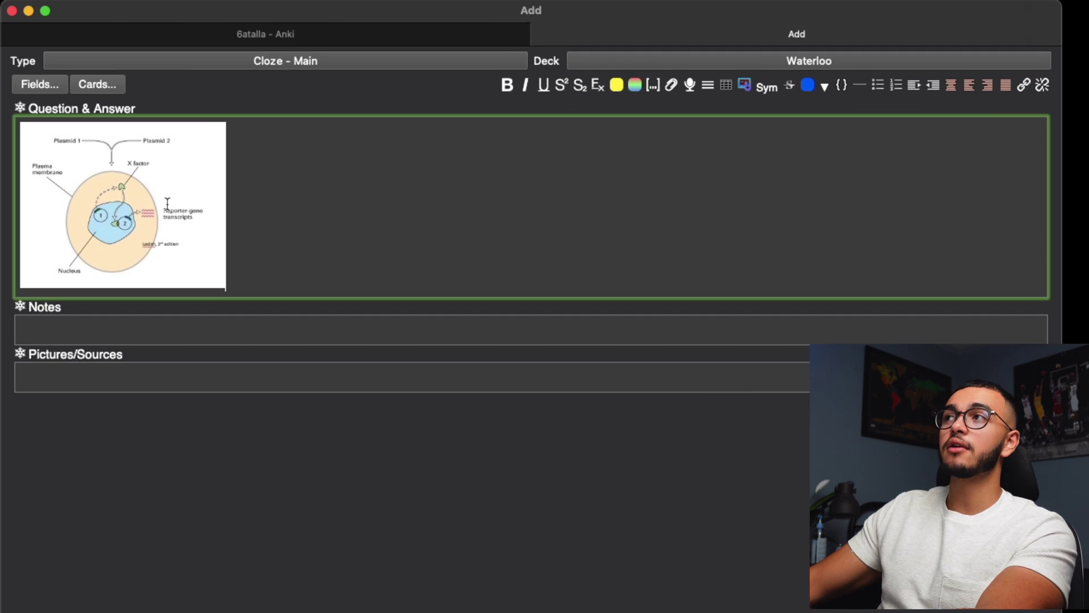
left_click(167, 203)
right_click(108, 214)
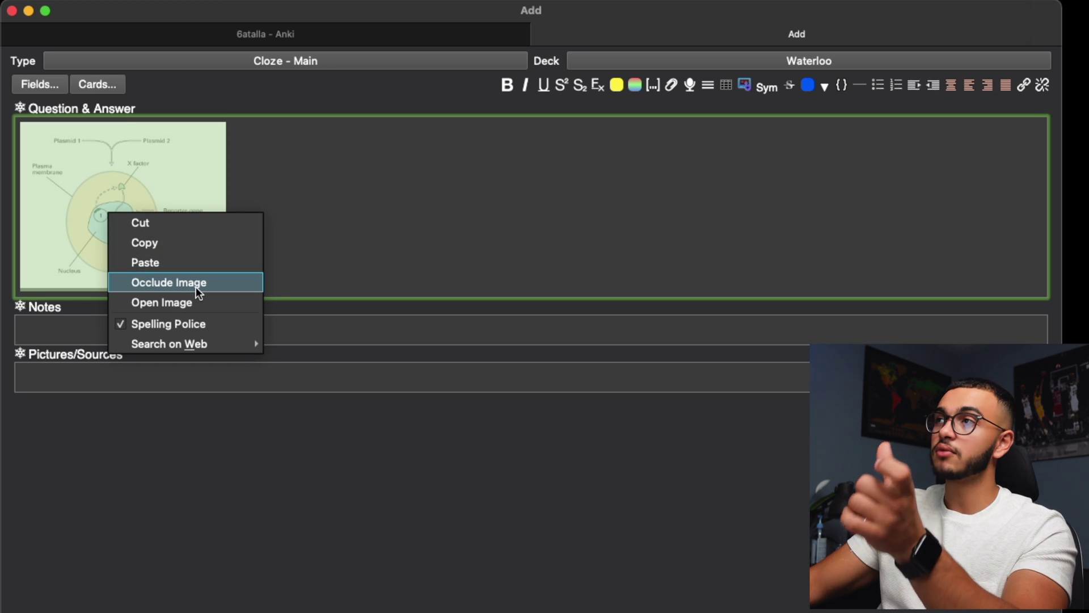
Mask the Plasmid 1, Plasmid 2, X factor, Plasma membrane and Reporter-gene transcripts labels as occlusion cards
left_click(197, 288)
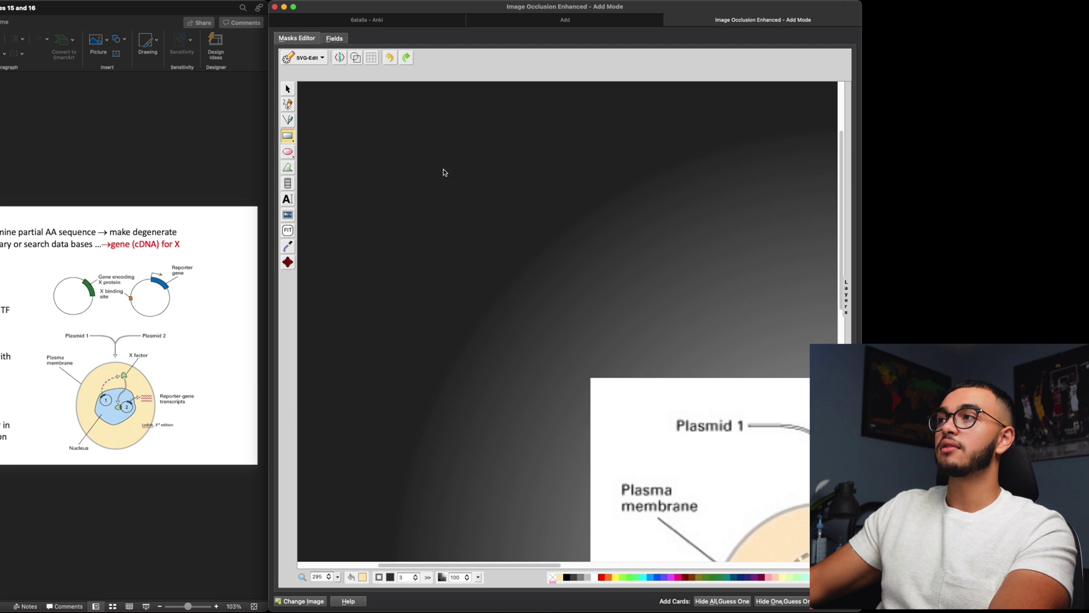
scroll(454, 499, "down", 5)
scroll(454, 500, "right", 5)
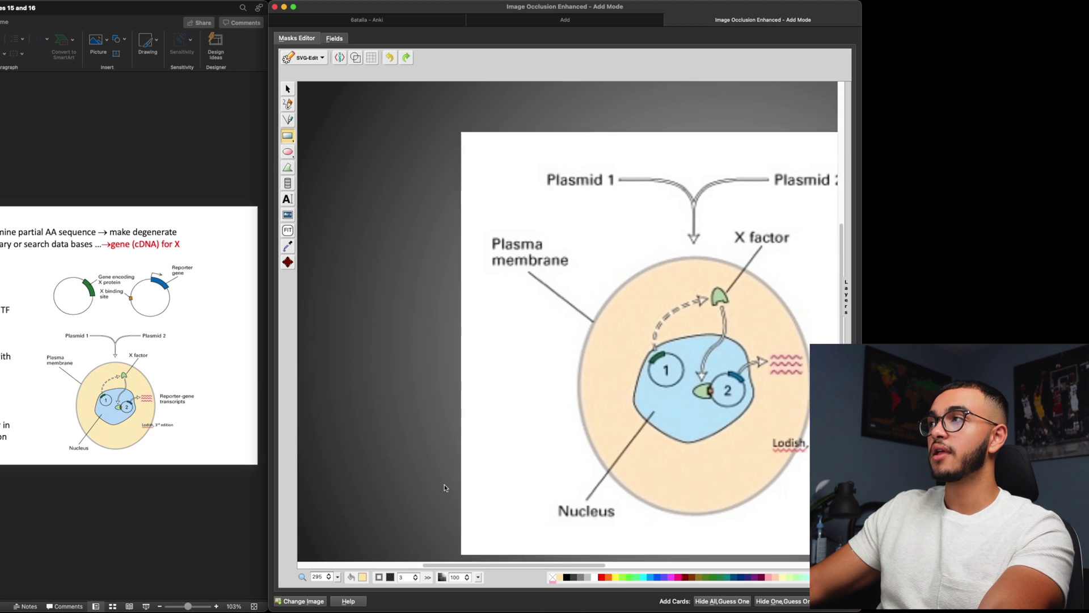
scroll(500, 483, "left", 3)
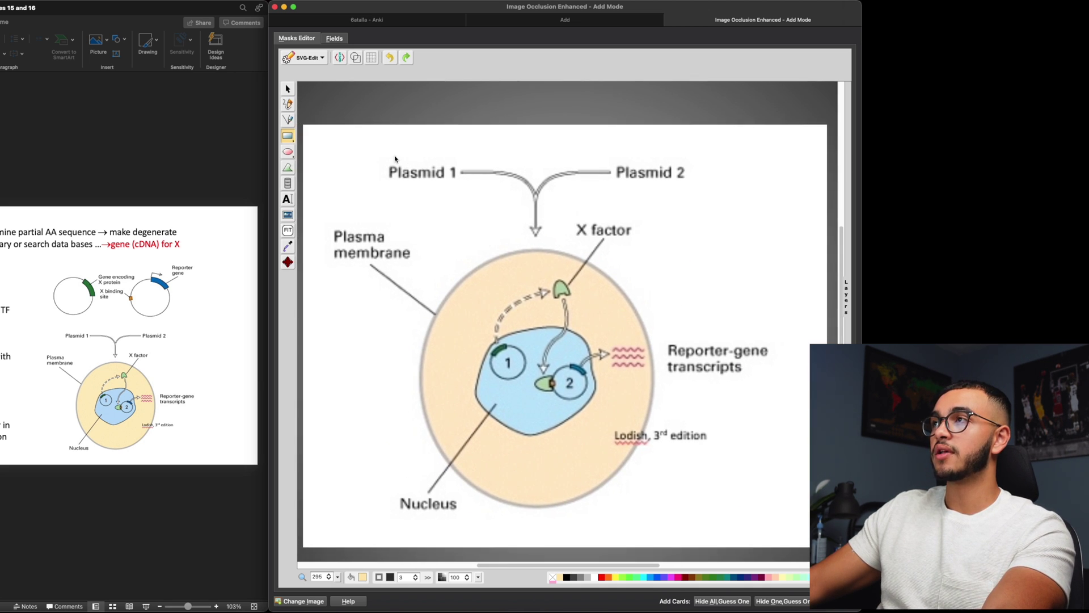
left_click_drag(390, 155, 461, 191)
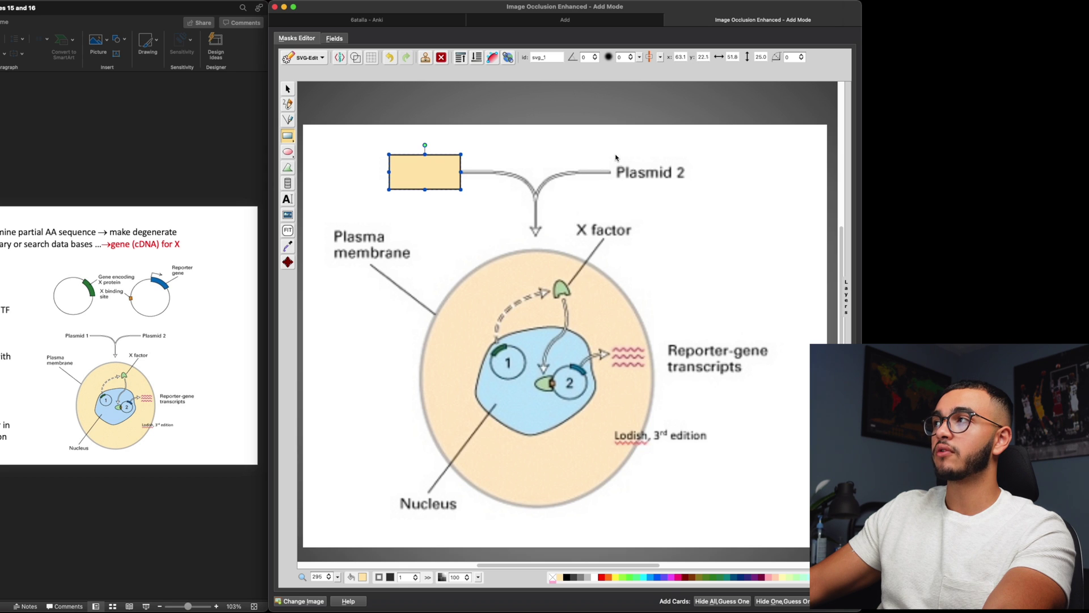
left_click_drag(615, 154, 705, 183)
left_click_drag(575, 211, 652, 239)
left_click_drag(325, 217, 414, 263)
left_click_drag(662, 331, 784, 381)
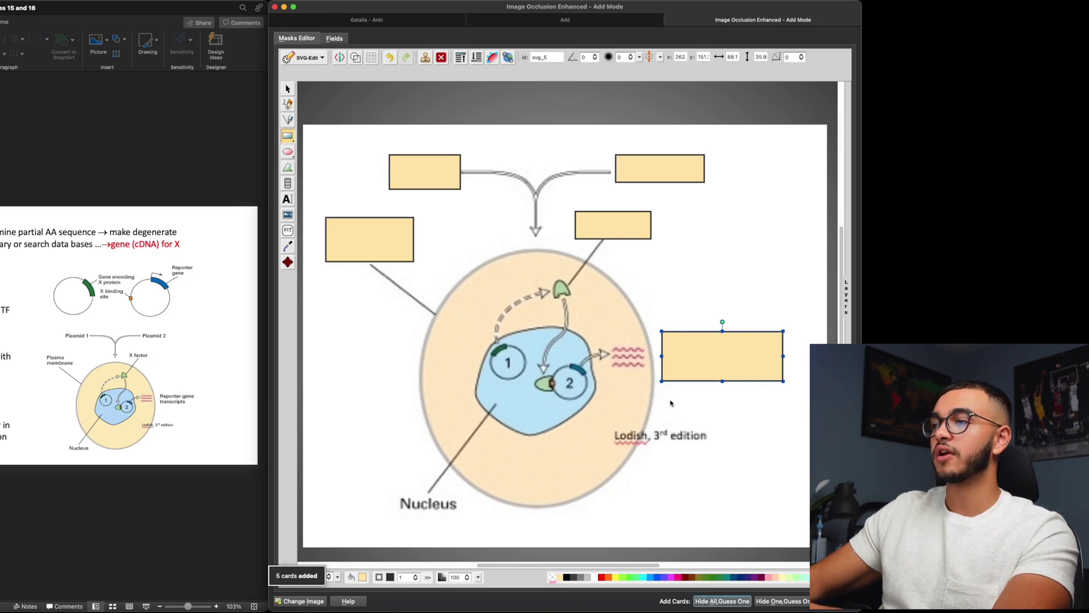
left_click(670, 21)
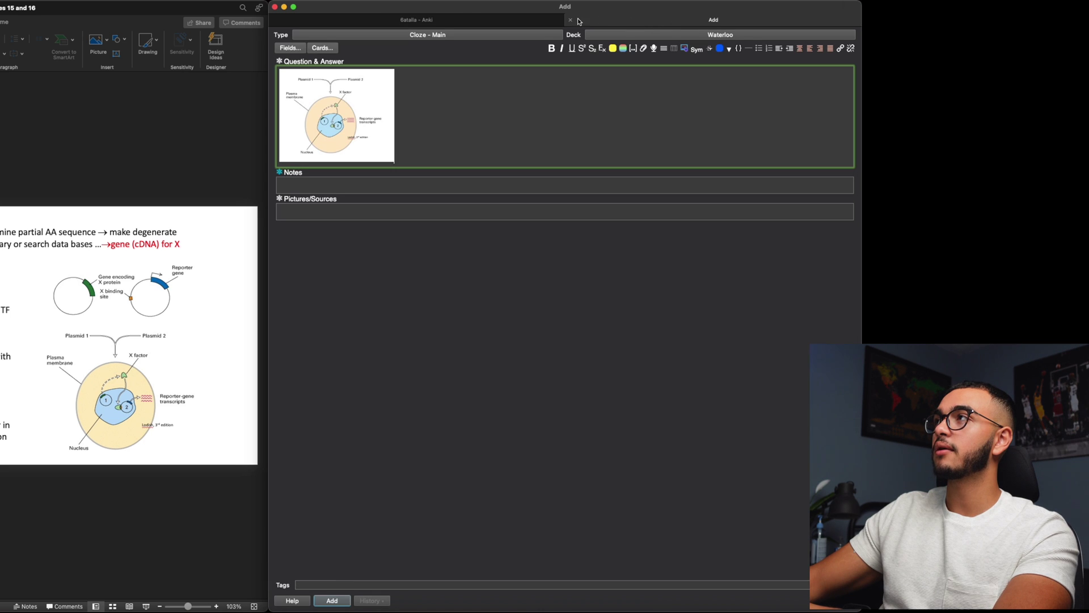
Discard the unsaved Add window input and start studying the Waterloo deck
left_click(572, 20)
left_click(607, 329)
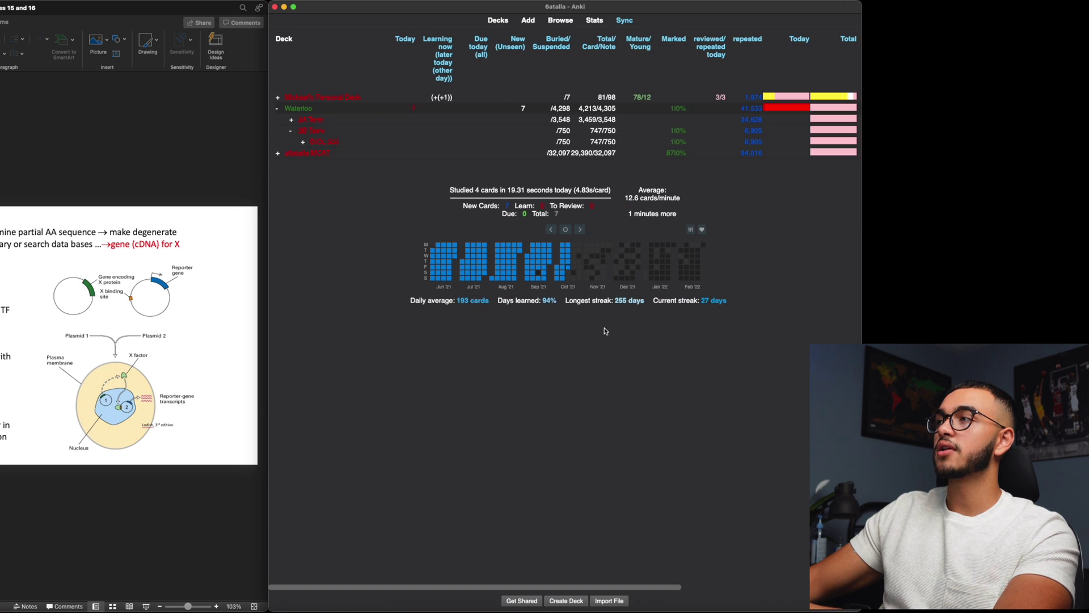
left_click(302, 111)
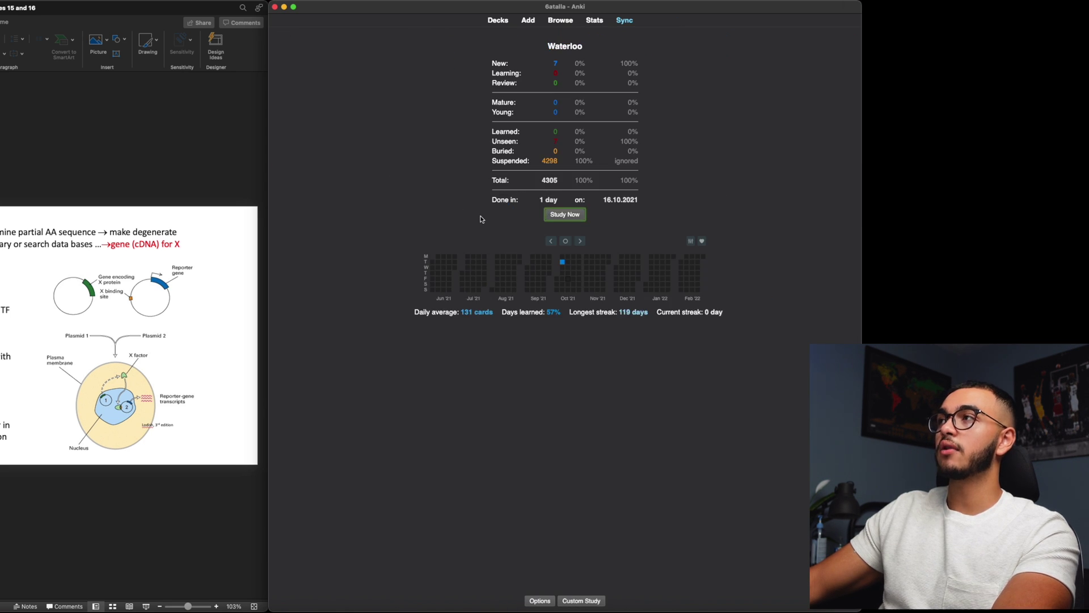
key("s")
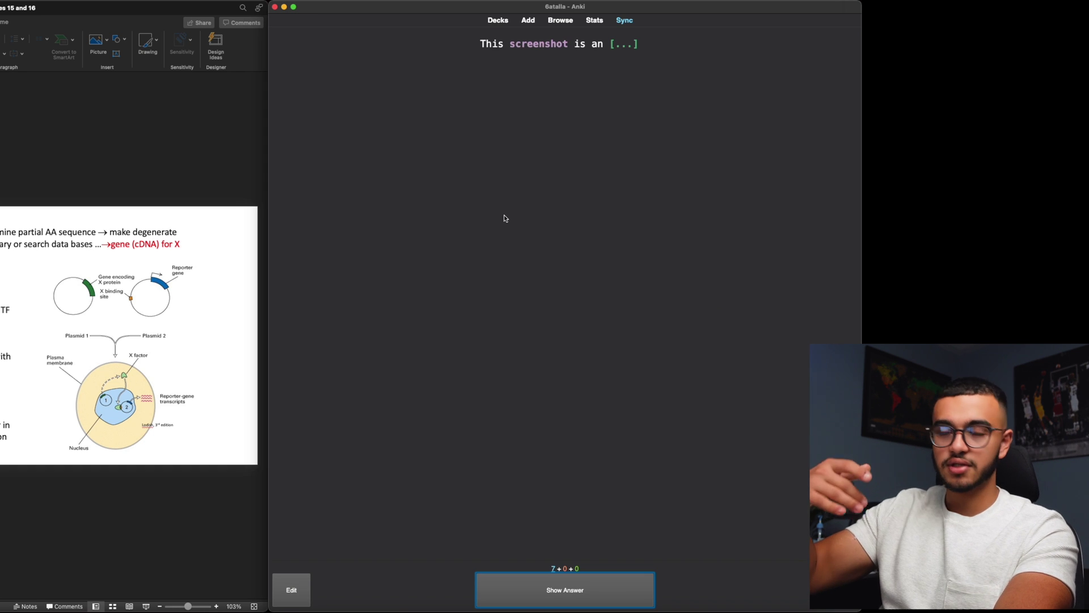
Review each Waterloo card, including the Plasmid 1 occlusion card, until the deck is finished, then return to Decks
key("space")
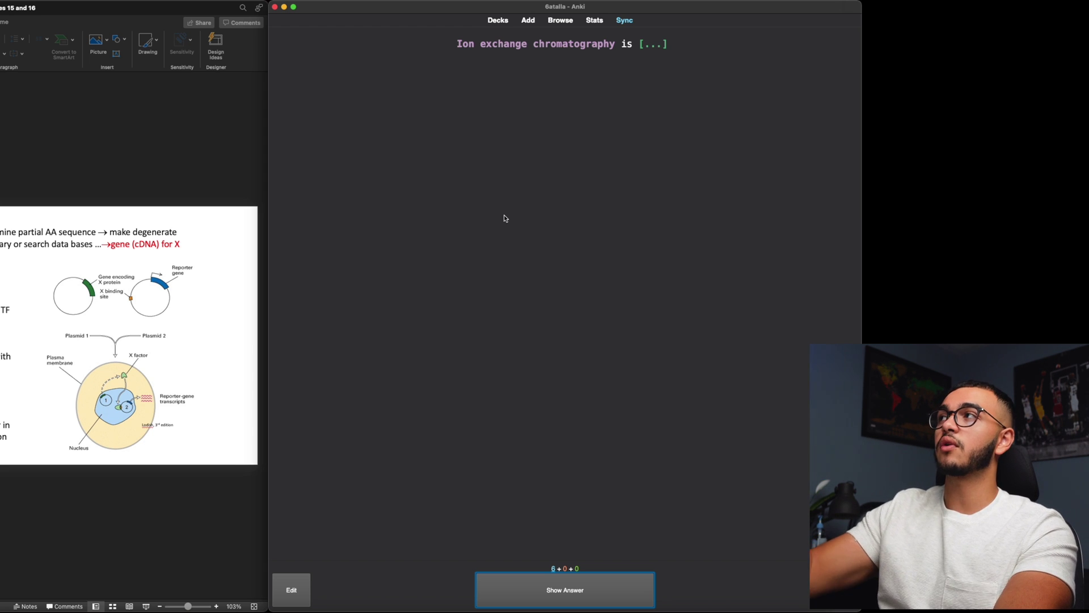
key("space")
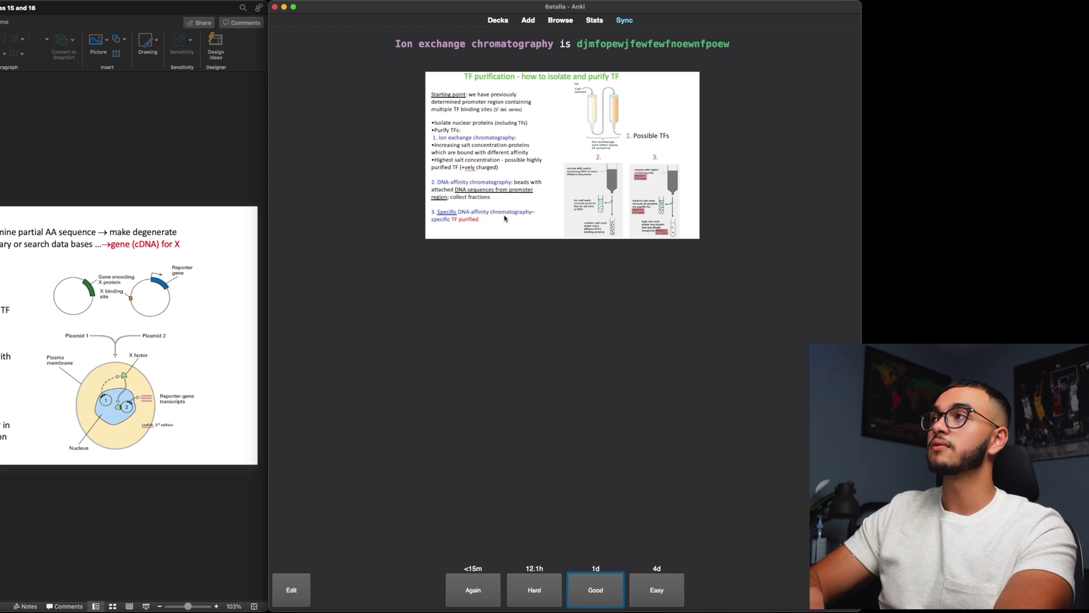
key("space")
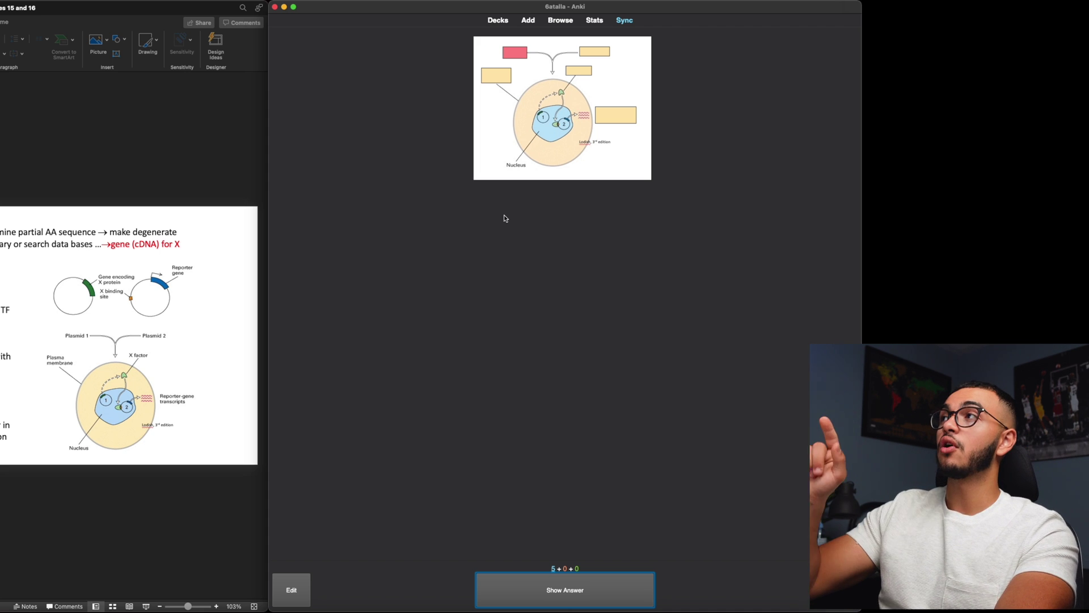
key("space")
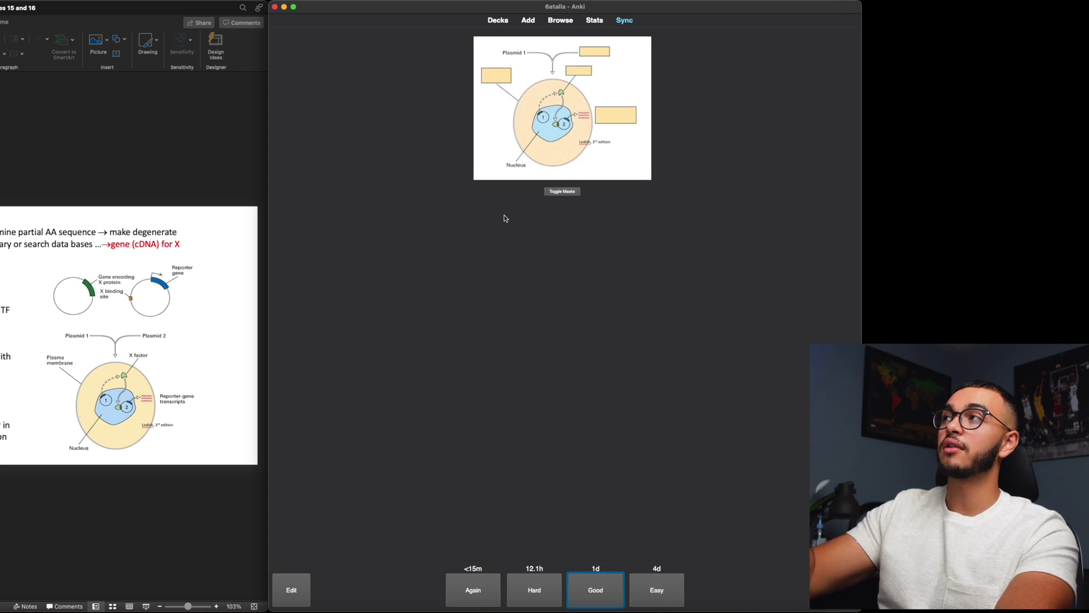
key("space")
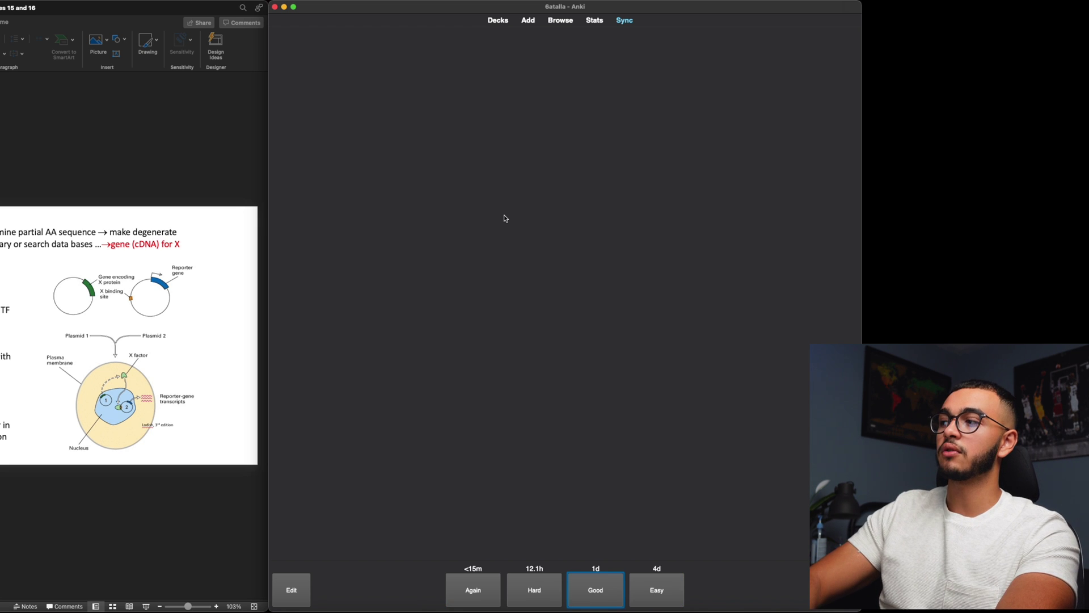
key("space")
key("space")
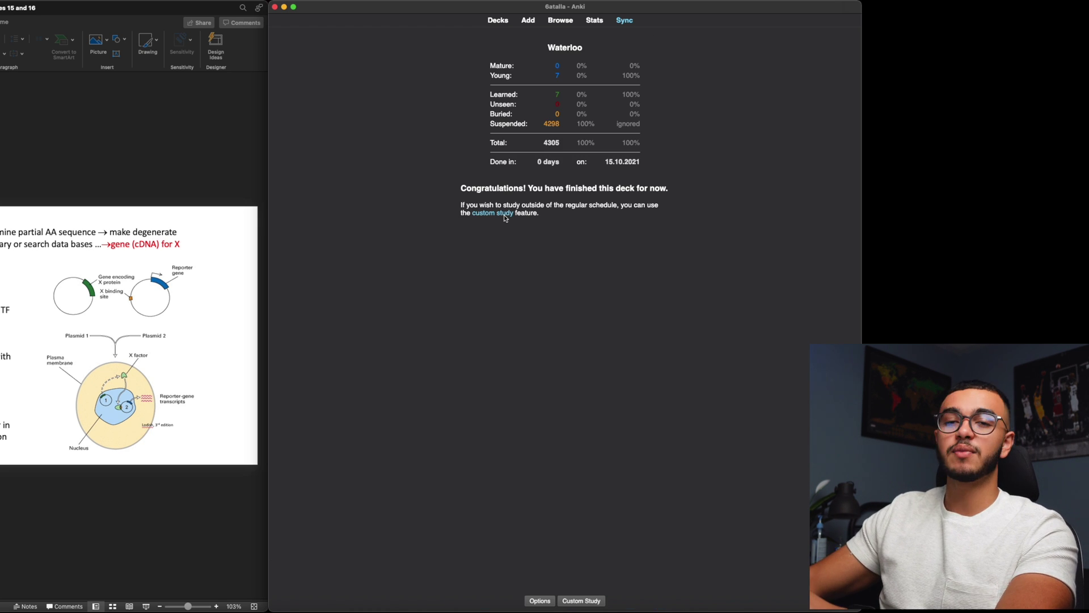
left_click(498, 21)
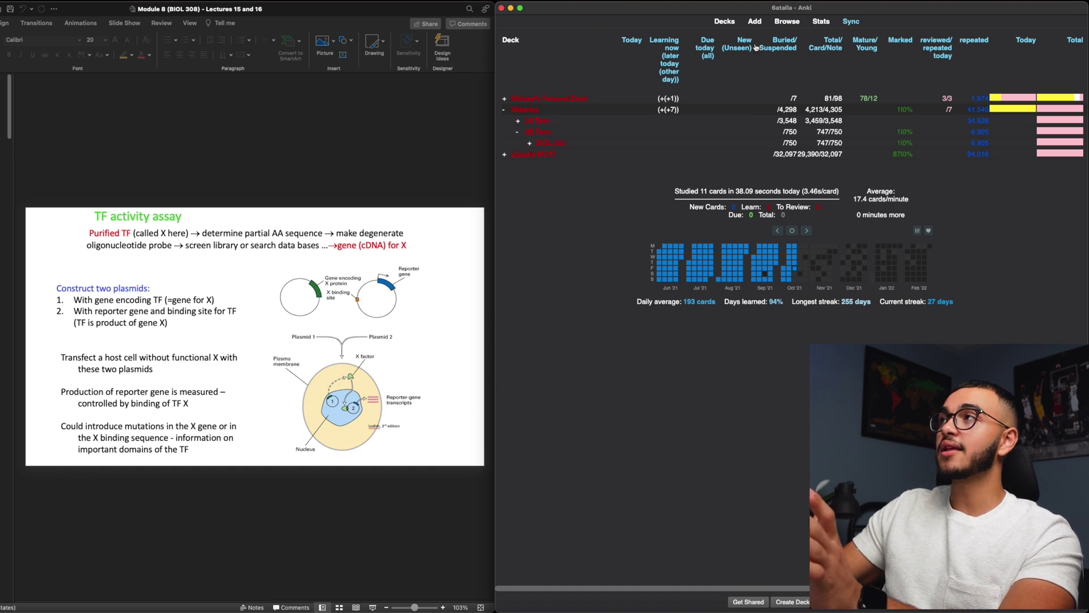
Open the Add window for a new, empty Cloze - Main note in Waterloo
left_click(757, 22)
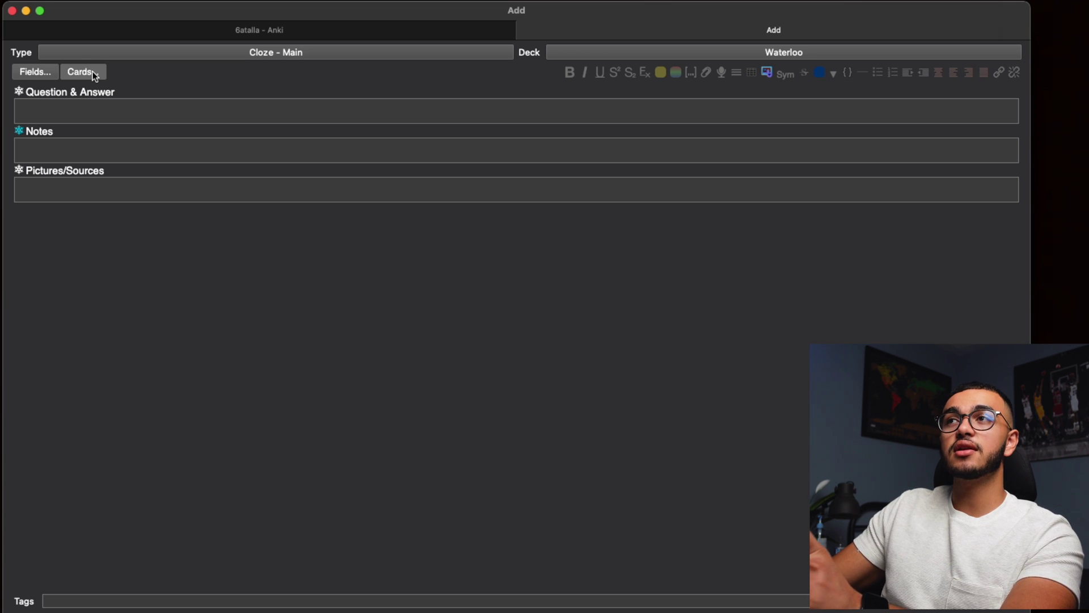
Open the Cloze - Main card template editor and look over the front template code
left_click(83, 72)
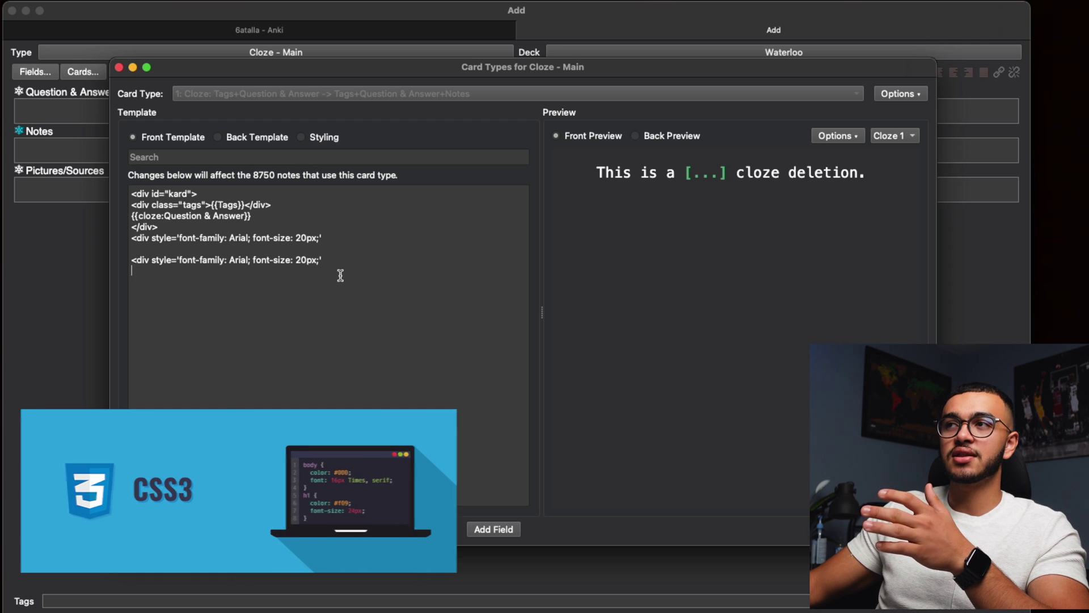
left_click_drag(340, 273, 131, 193)
left_click(317, 238)
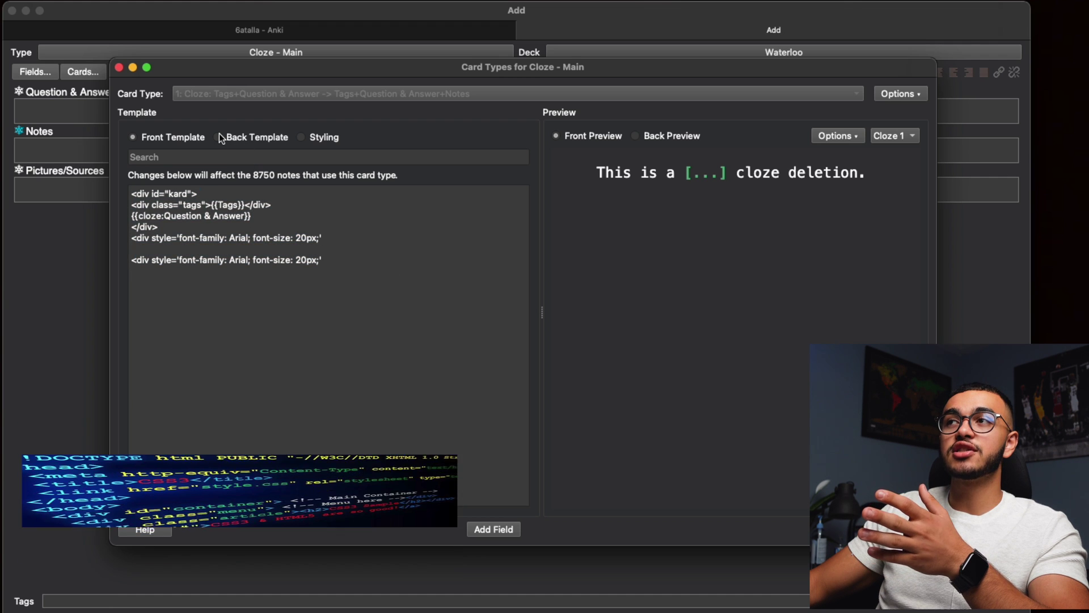
Check the back template, then scroll the Styling CSS to the colour accent rules and close
left_click(219, 137)
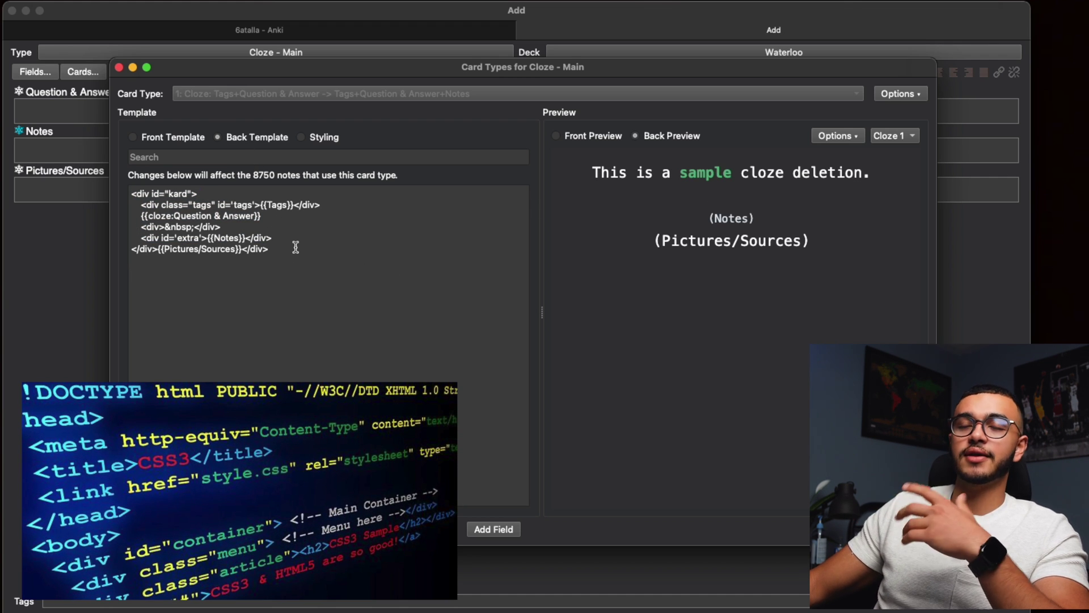
left_click(300, 138)
scroll(168, 332, "down", 3)
scroll(168, 332, "up", 3)
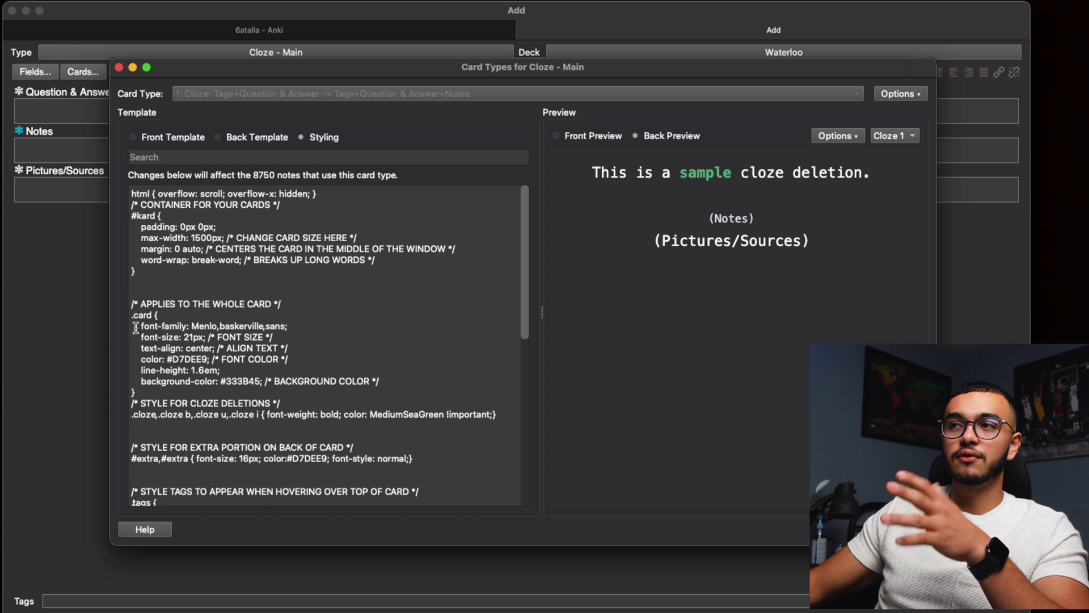
scroll(142, 323, "down", 5)
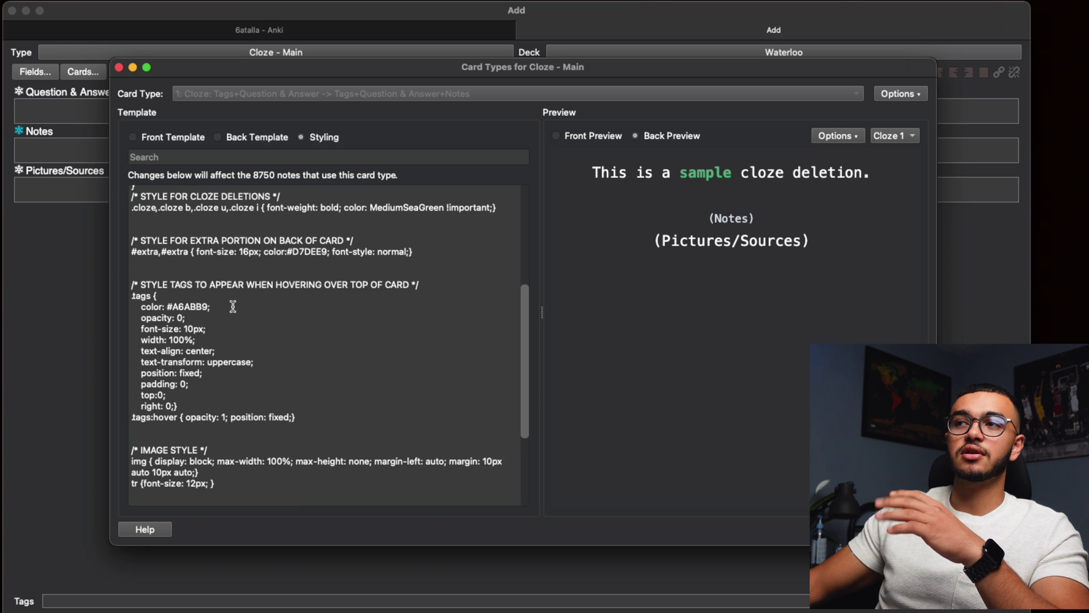
scroll(250, 340, "down", 3)
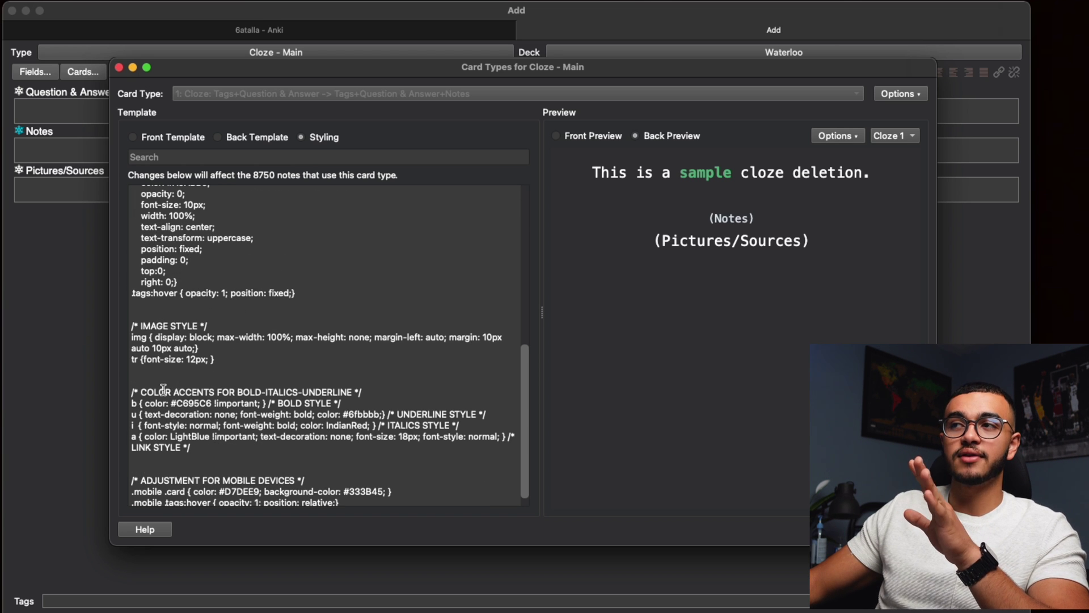
scroll(165, 388, "down", 1)
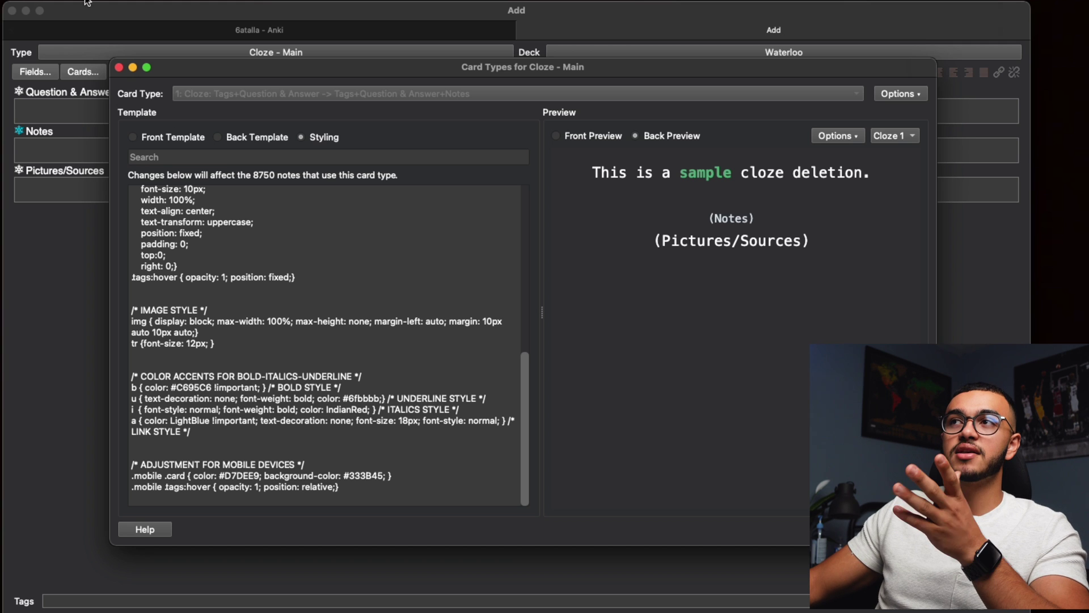
left_click(119, 66)
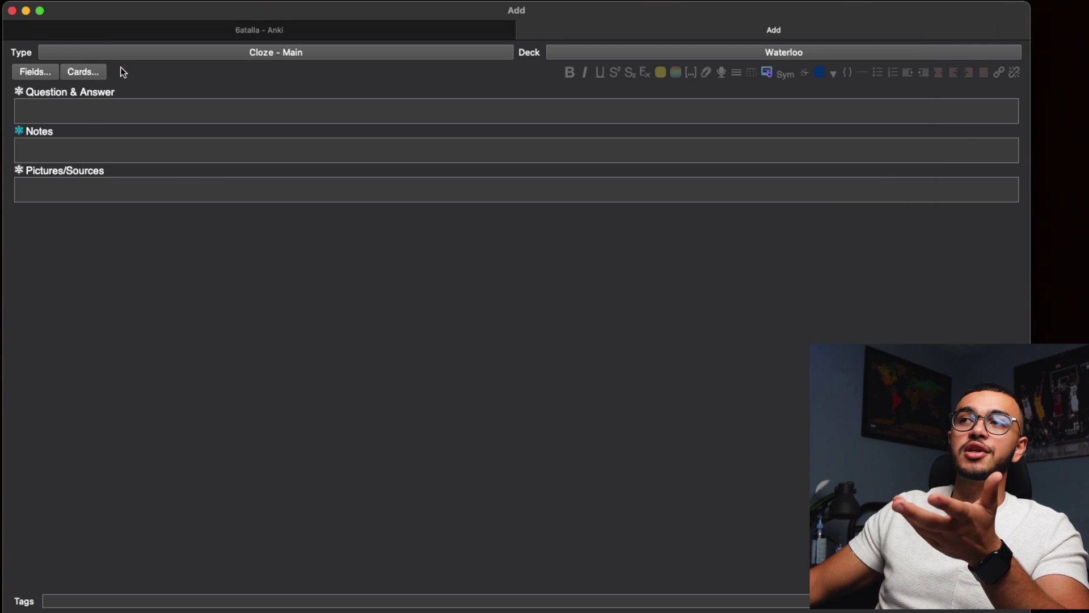
Enter 'bold italics underline' with each word formatted bold, italic and underlined respectively
left_click(64, 112)
type("b")
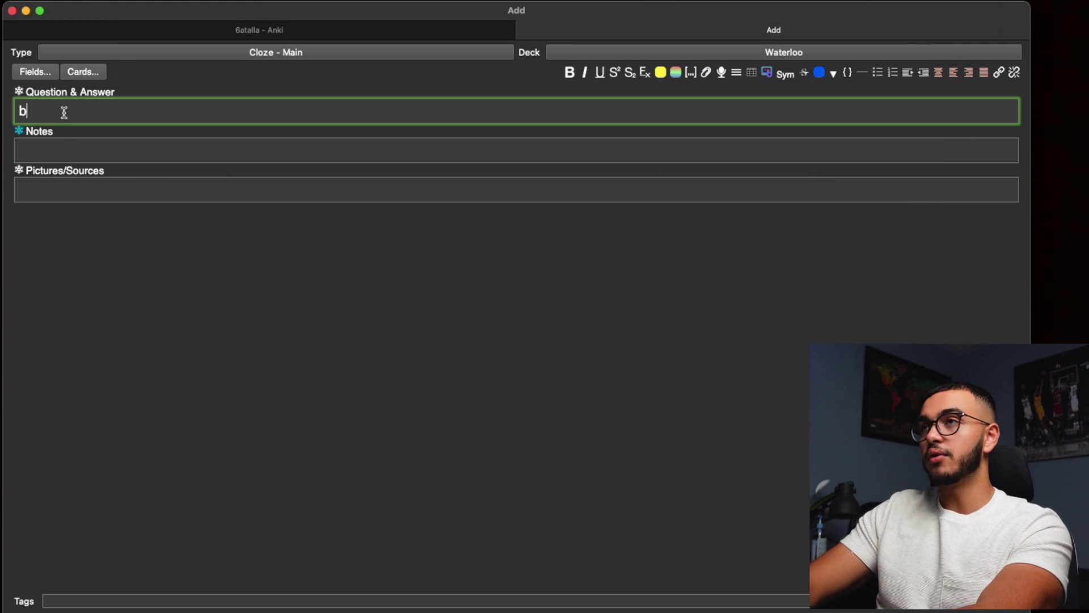
type("old ital")
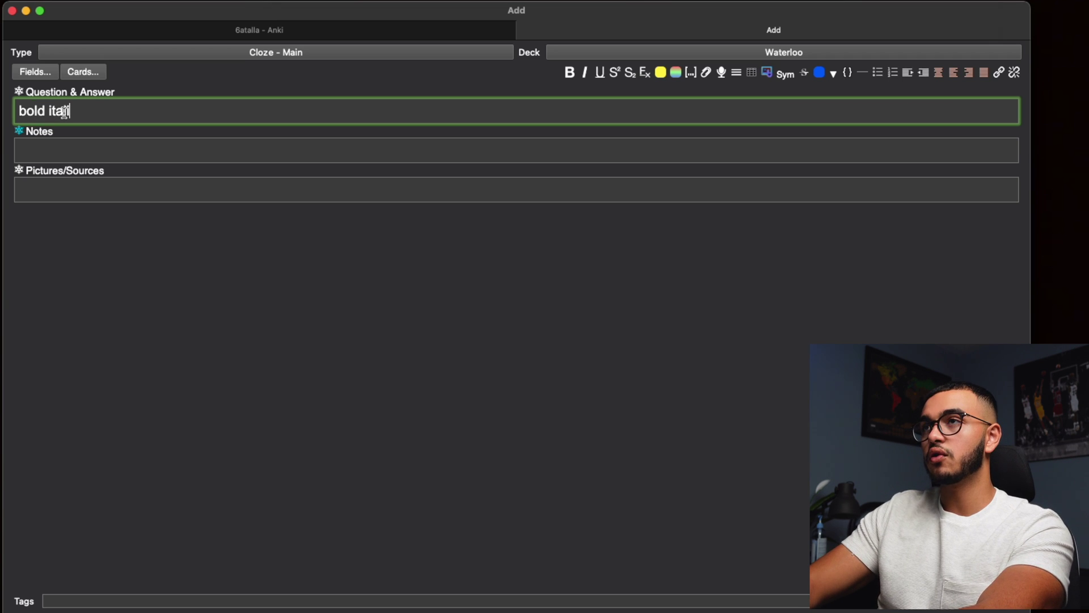
type("ics underline")
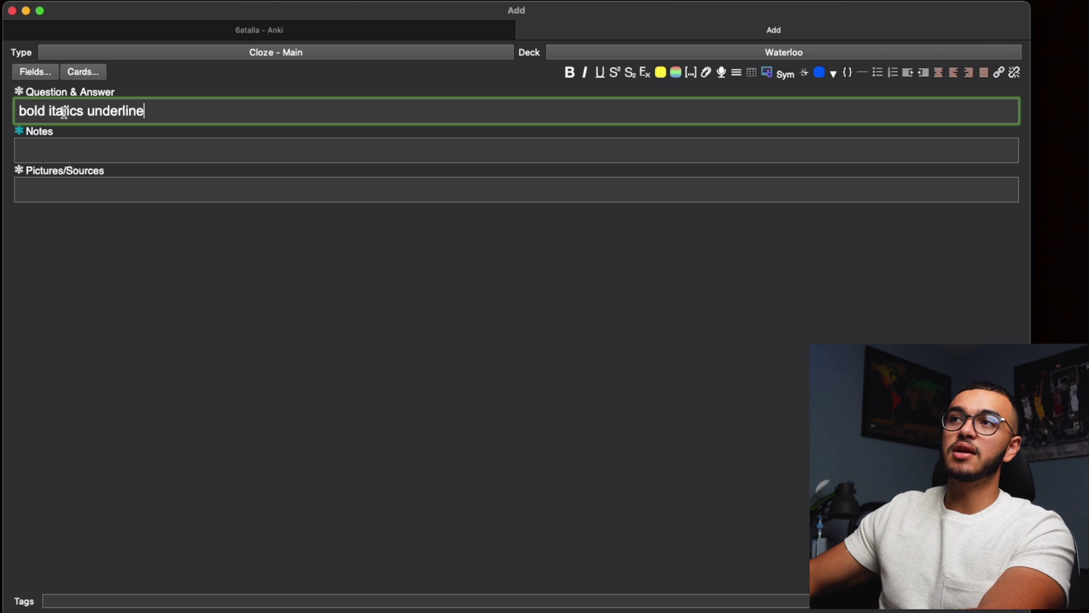
double_click(29, 110)
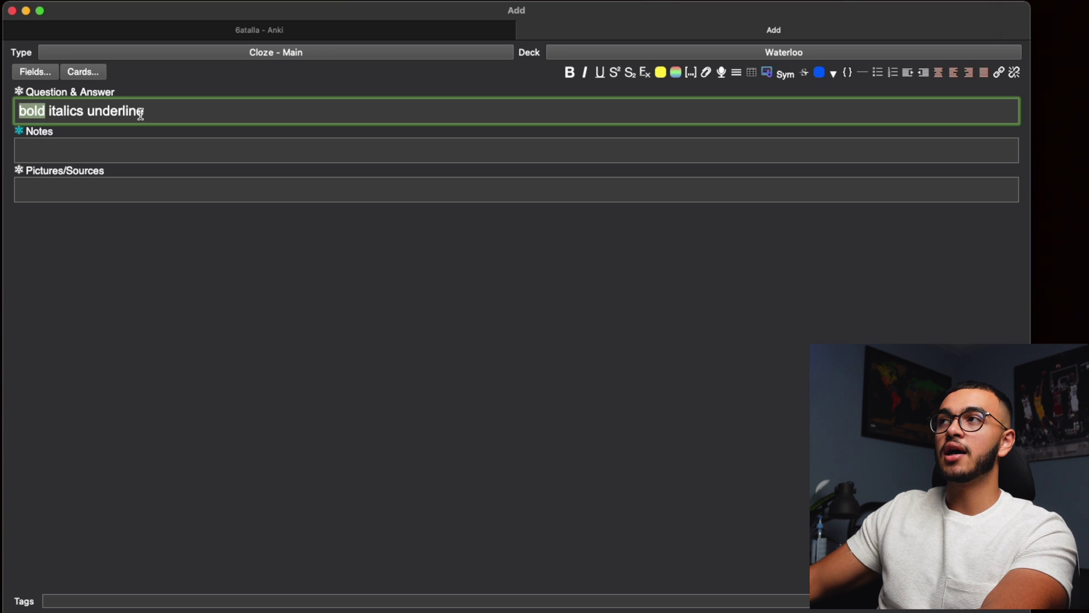
left_click(570, 72)
double_click(66, 110)
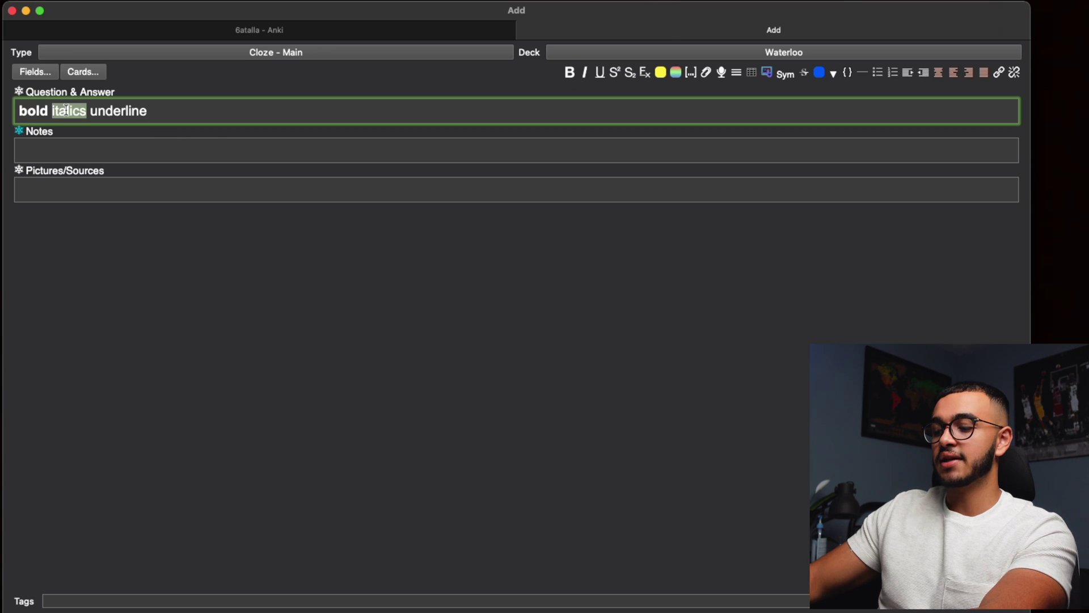
key("super+i")
double_click(112, 105)
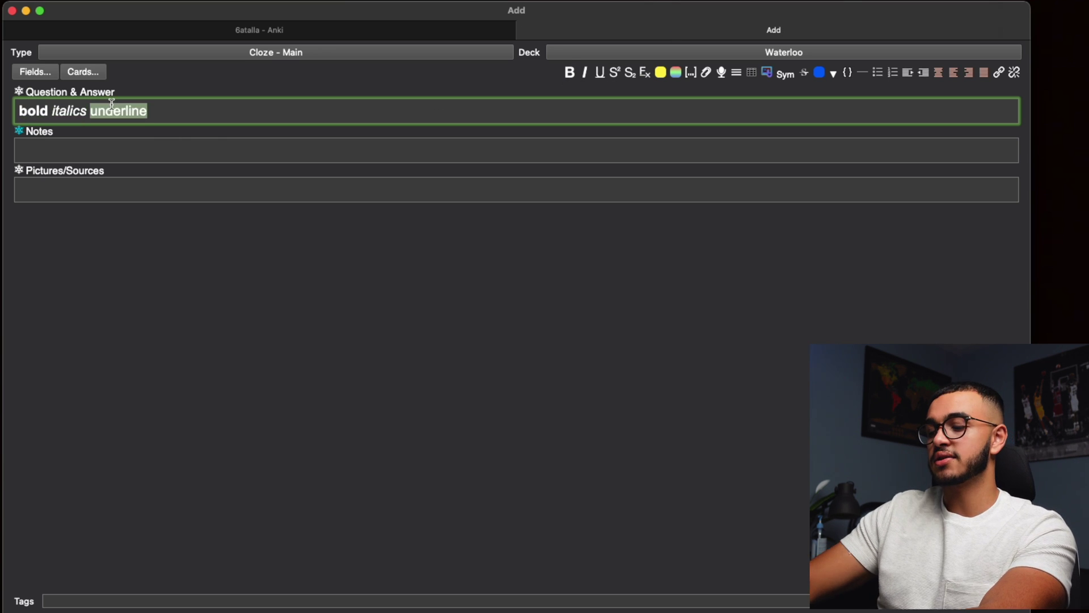
key("super+u")
key("Right")
Append 'hi hi', cloze-delete the last hi as {{c1::hi}}, and add the note
type("h")
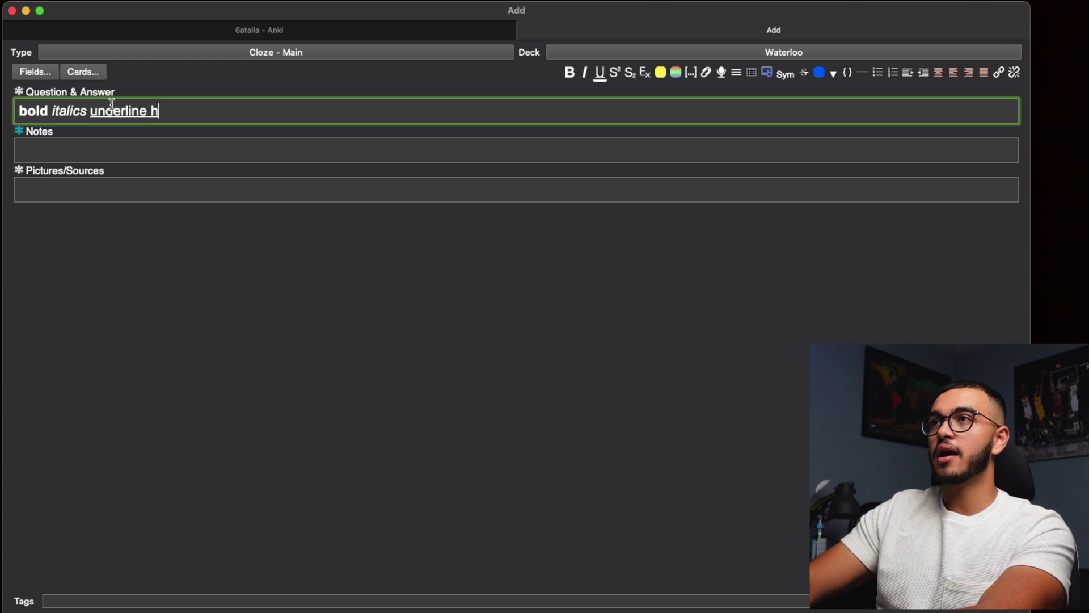
type("i")
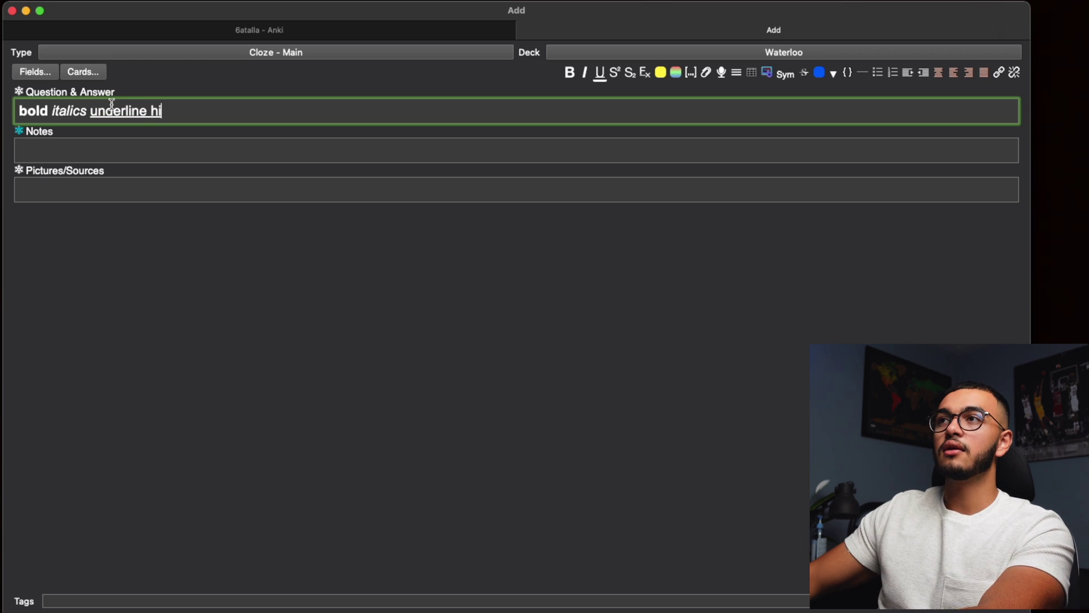
double_click(156, 110)
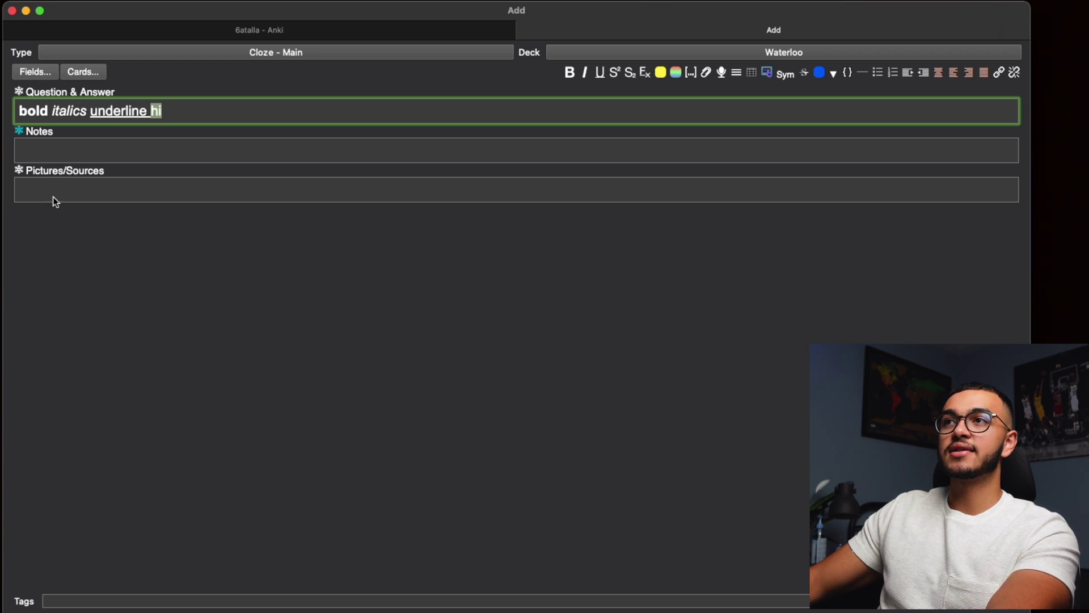
type("hi hi")
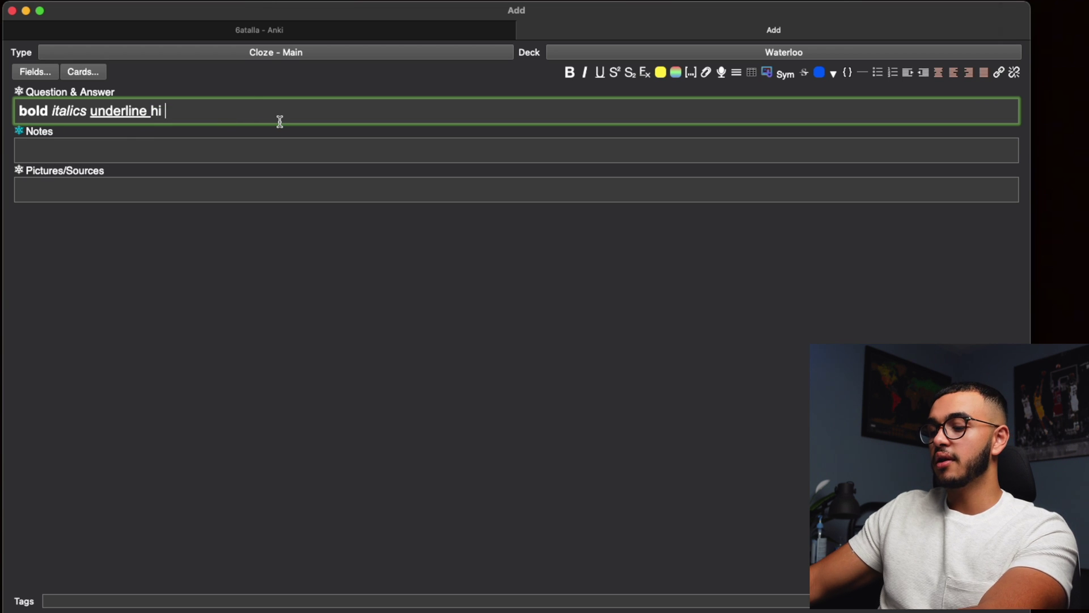
double_click(169, 111)
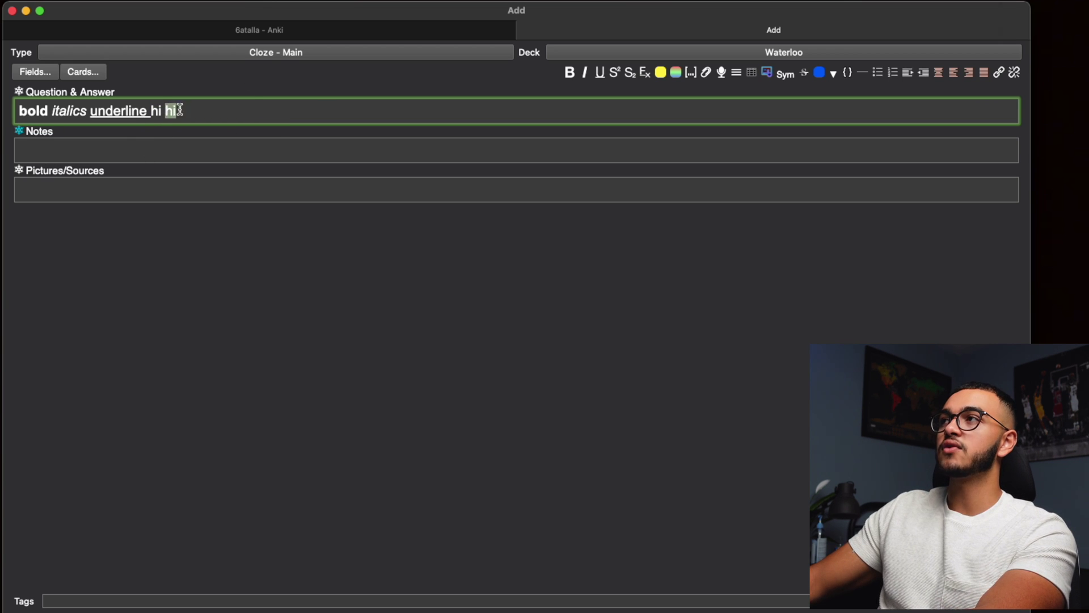
left_click(691, 72)
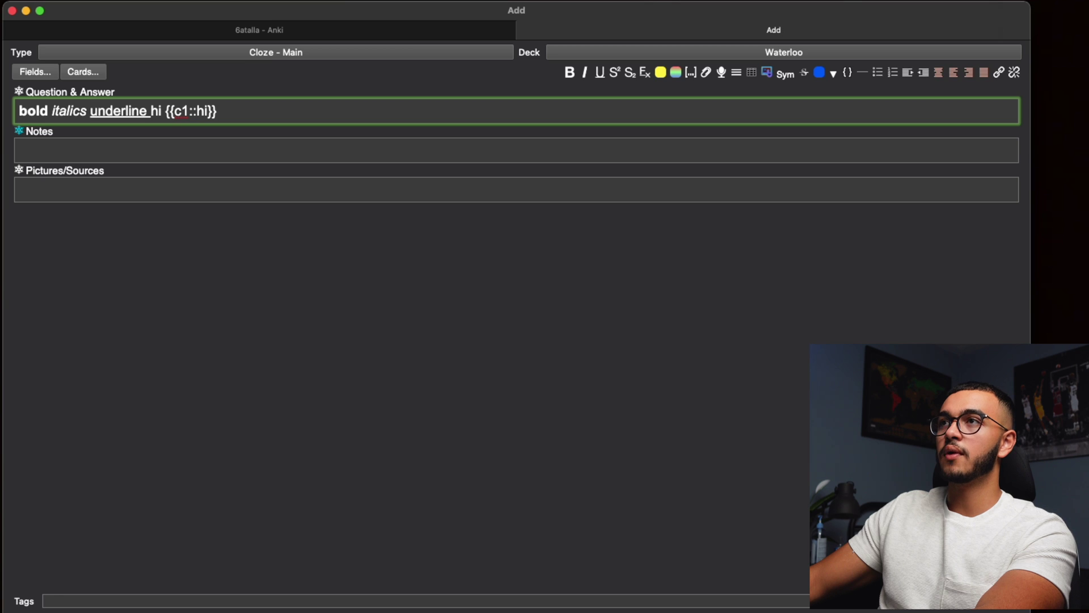
key("ctrl+Return")
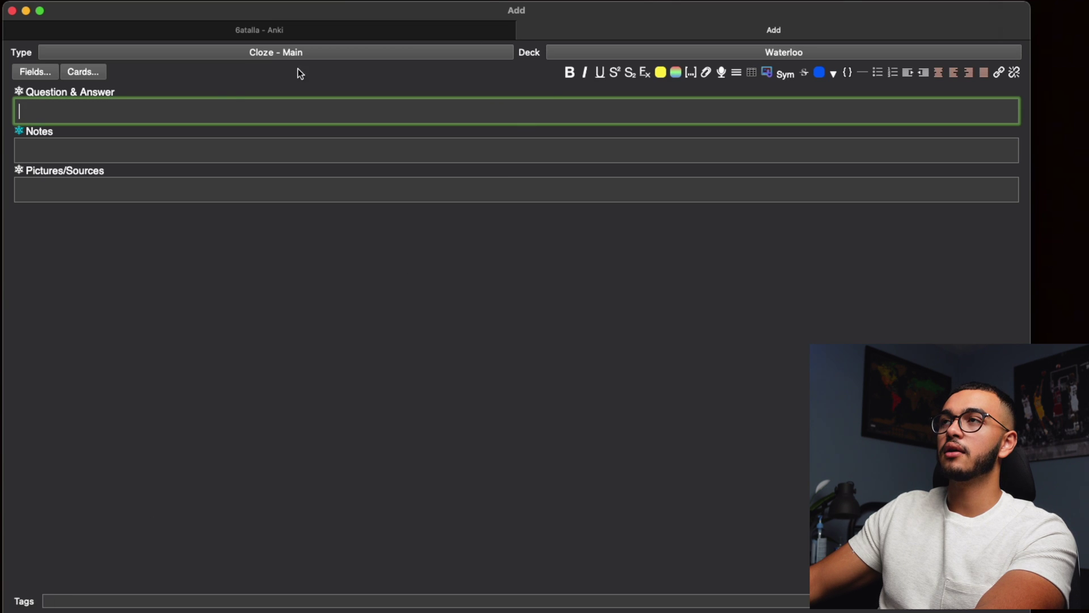
Study the new Waterloo test card and reveal its answer with coloured bold, italic and underlined words
key("Escape")
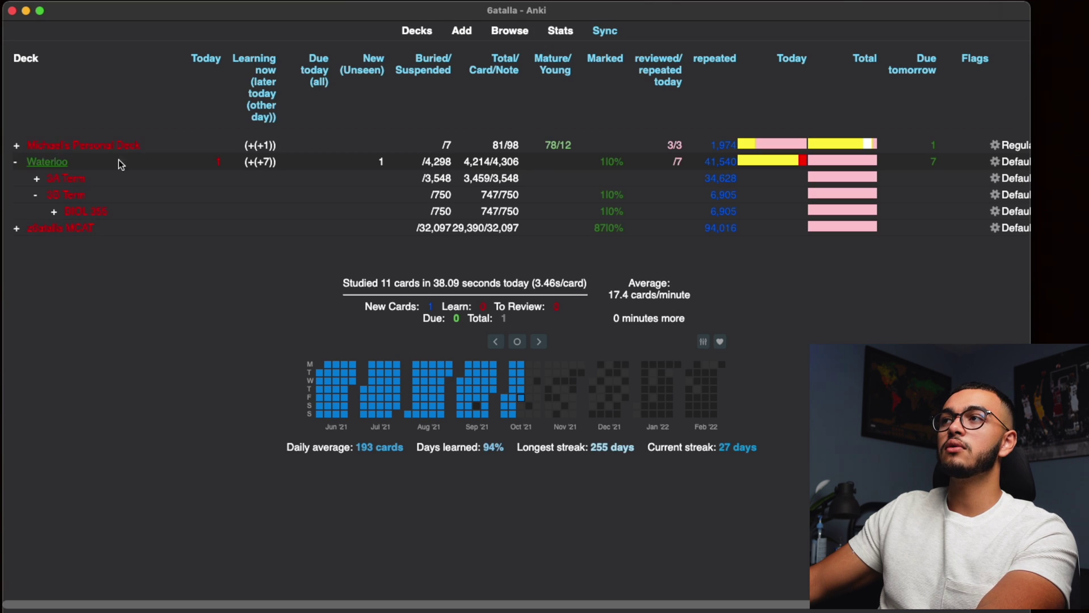
left_click(56, 162)
key("s")
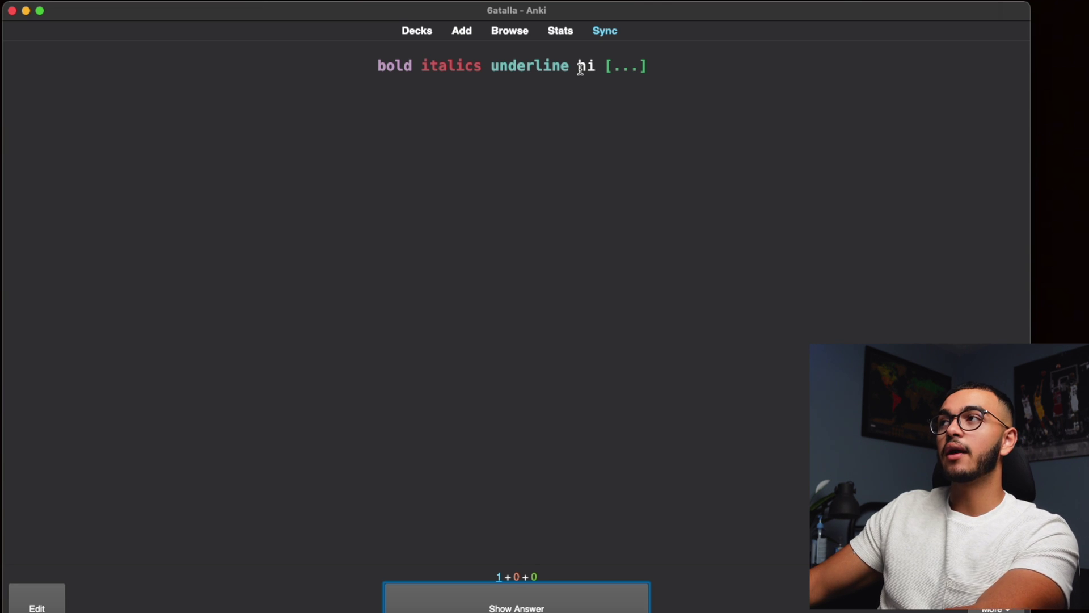
key("space")
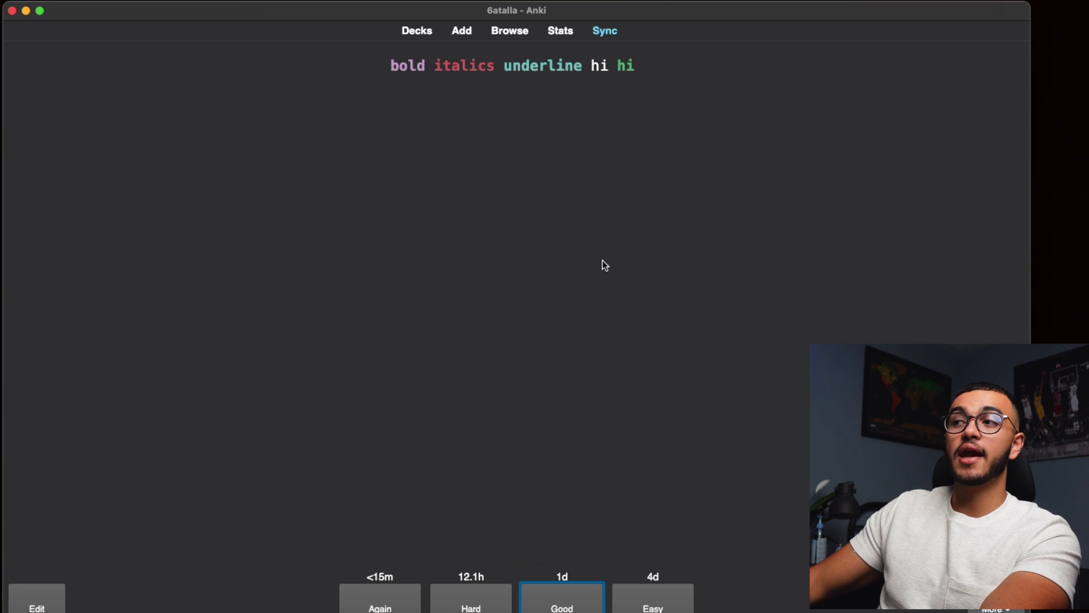